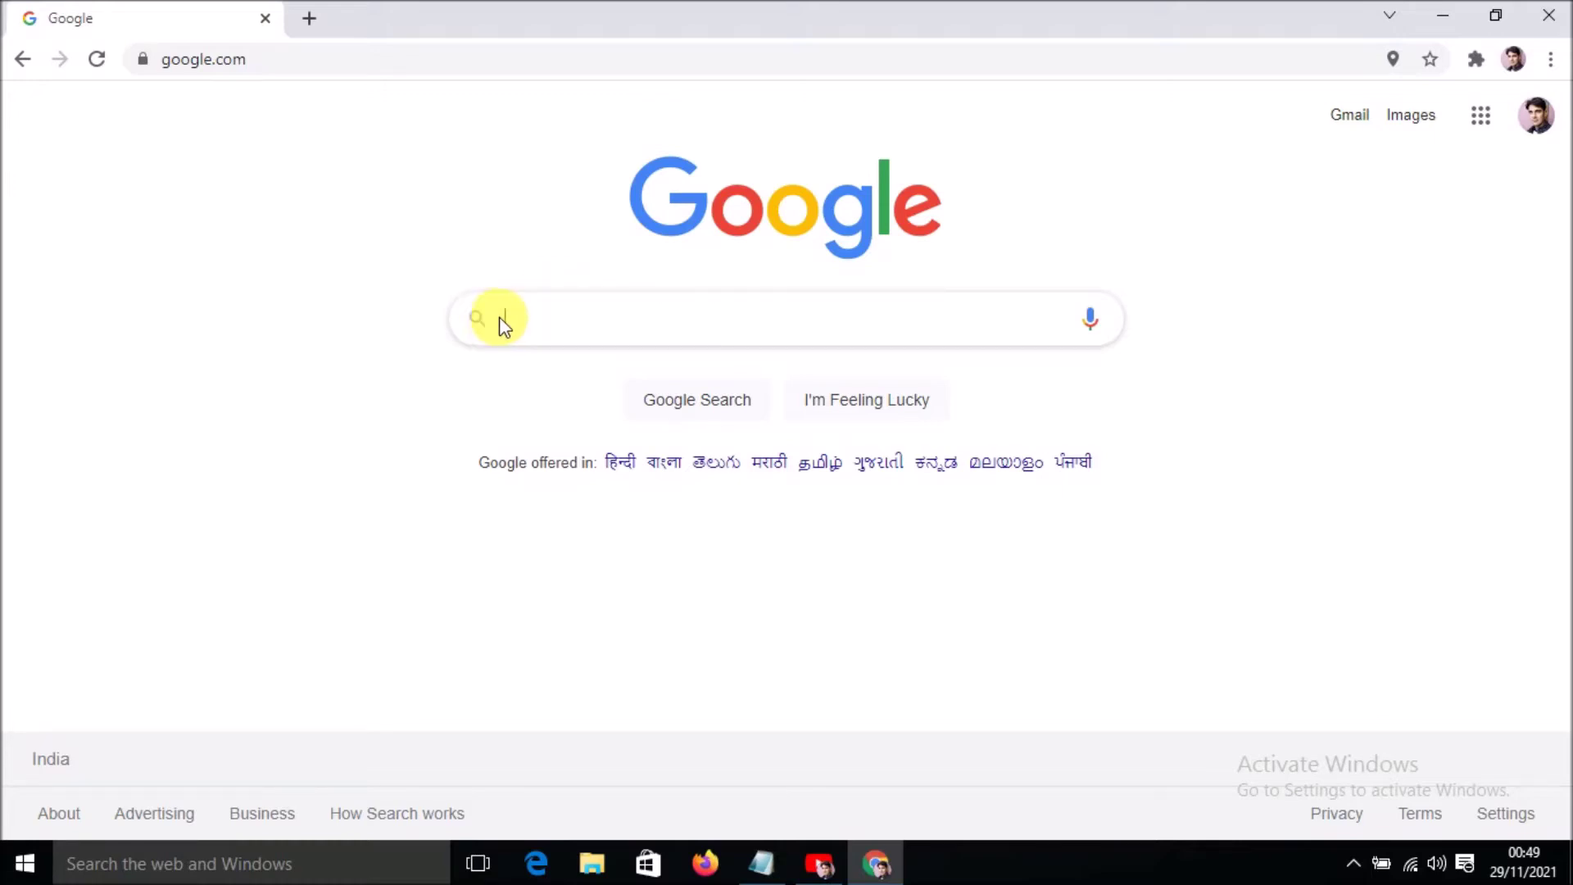
# - Search the web for "telegram" and bring up the Telegram Desktop download page
pyautogui.click(551, 332)
pyautogui.write('telegram')
pyautogui.press('Return')
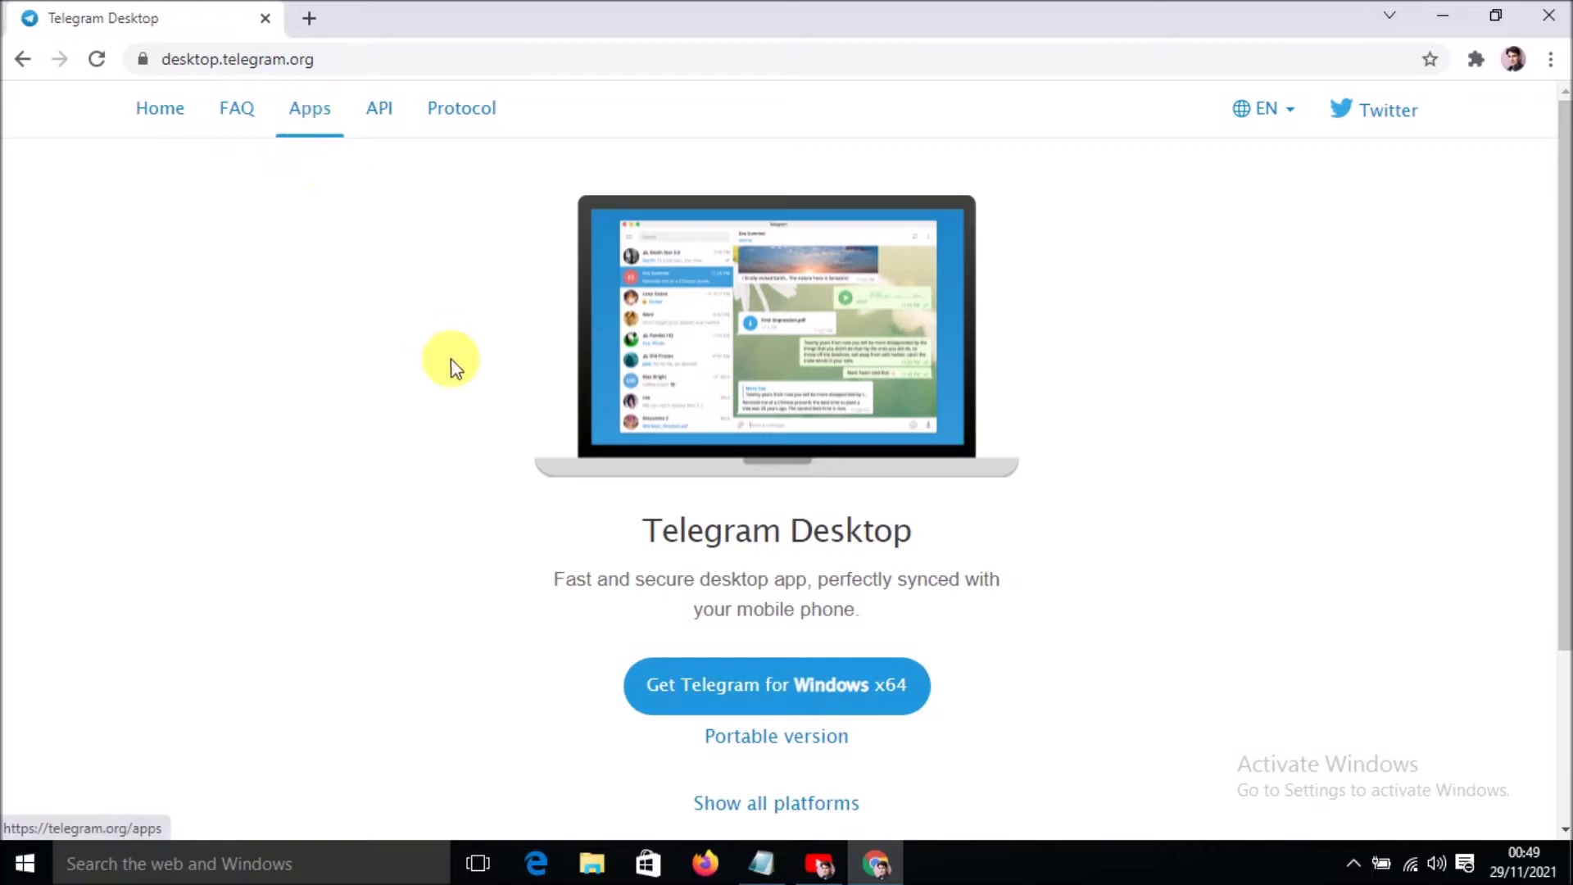
# - Download the Windows x64 installer and the portable version of Telegram Desktop, and show the downloads for all platforms
pyautogui.click(828, 696)
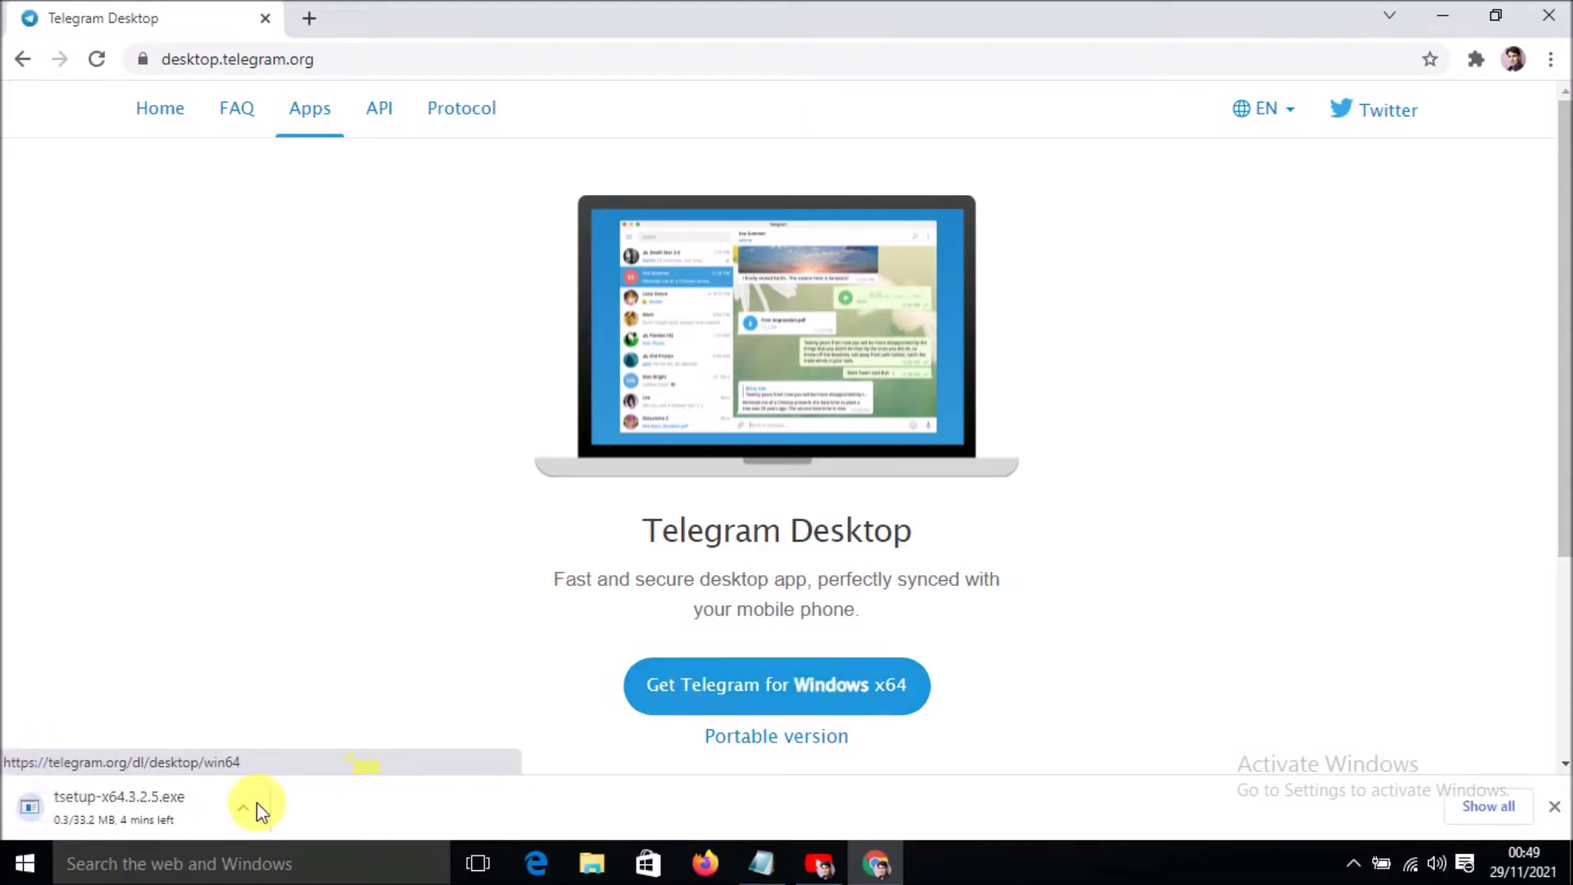
pyautogui.click(801, 739)
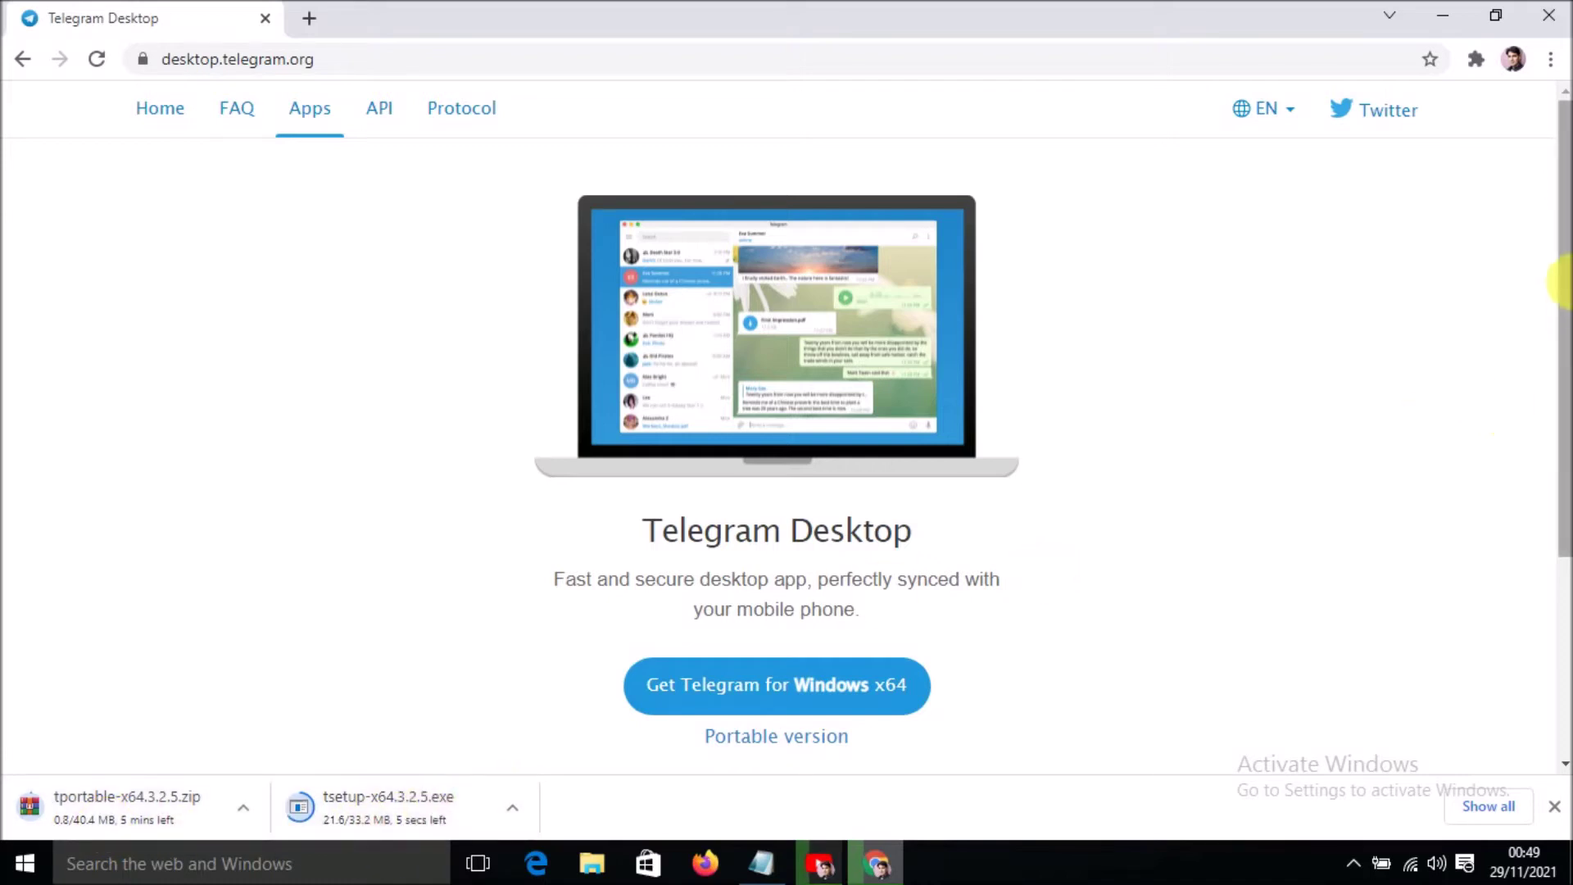
pyautogui.moveTo(1571, 227); pyautogui.dragTo(1569, 422)
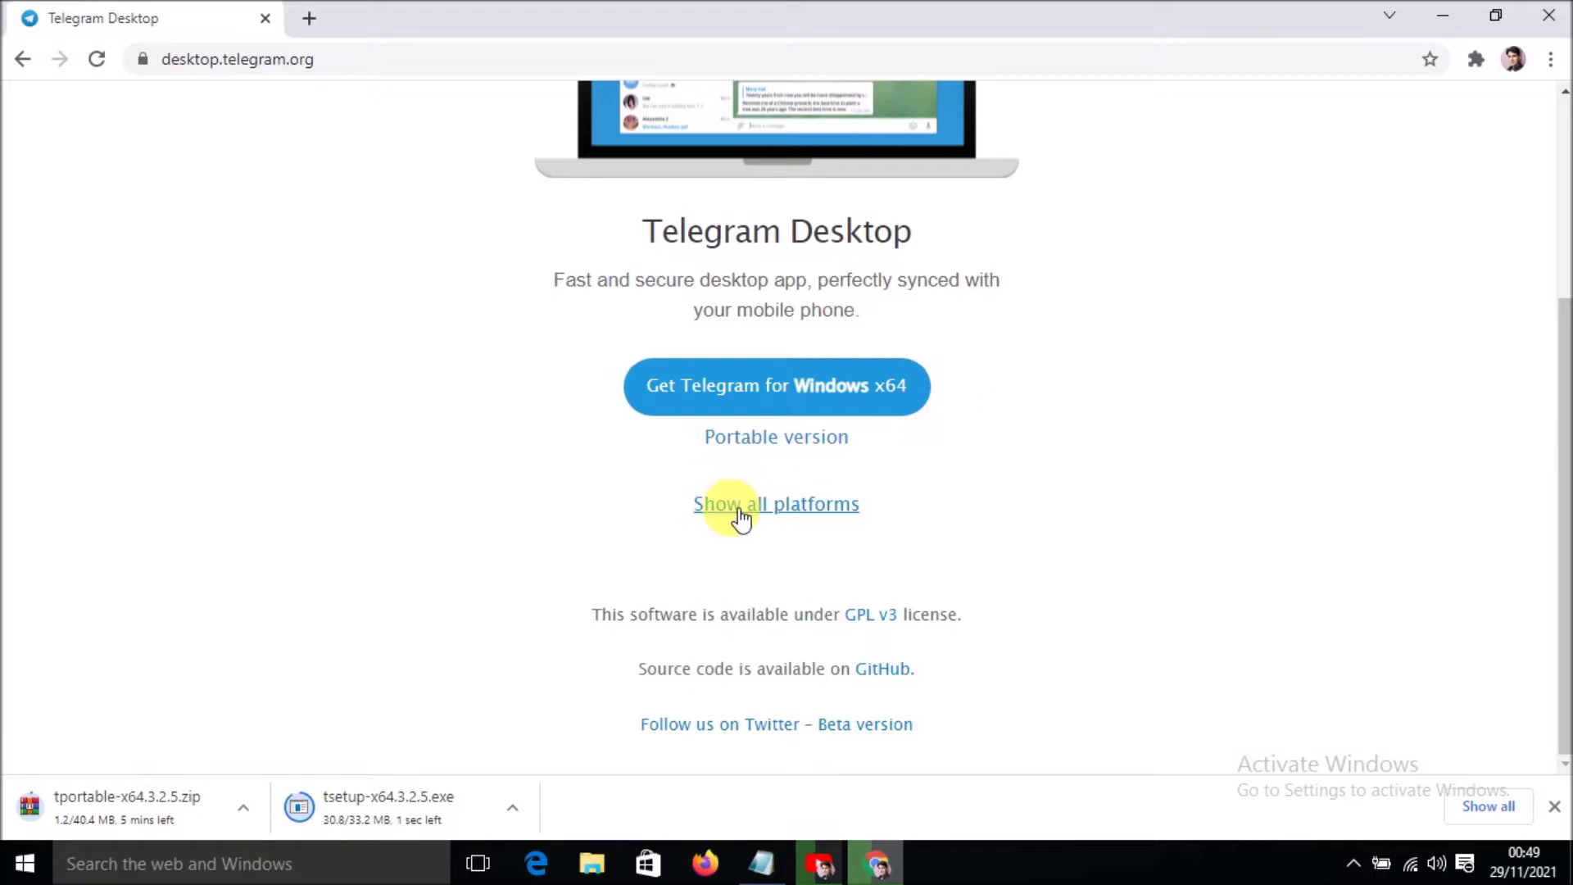
pyautogui.click(768, 505)
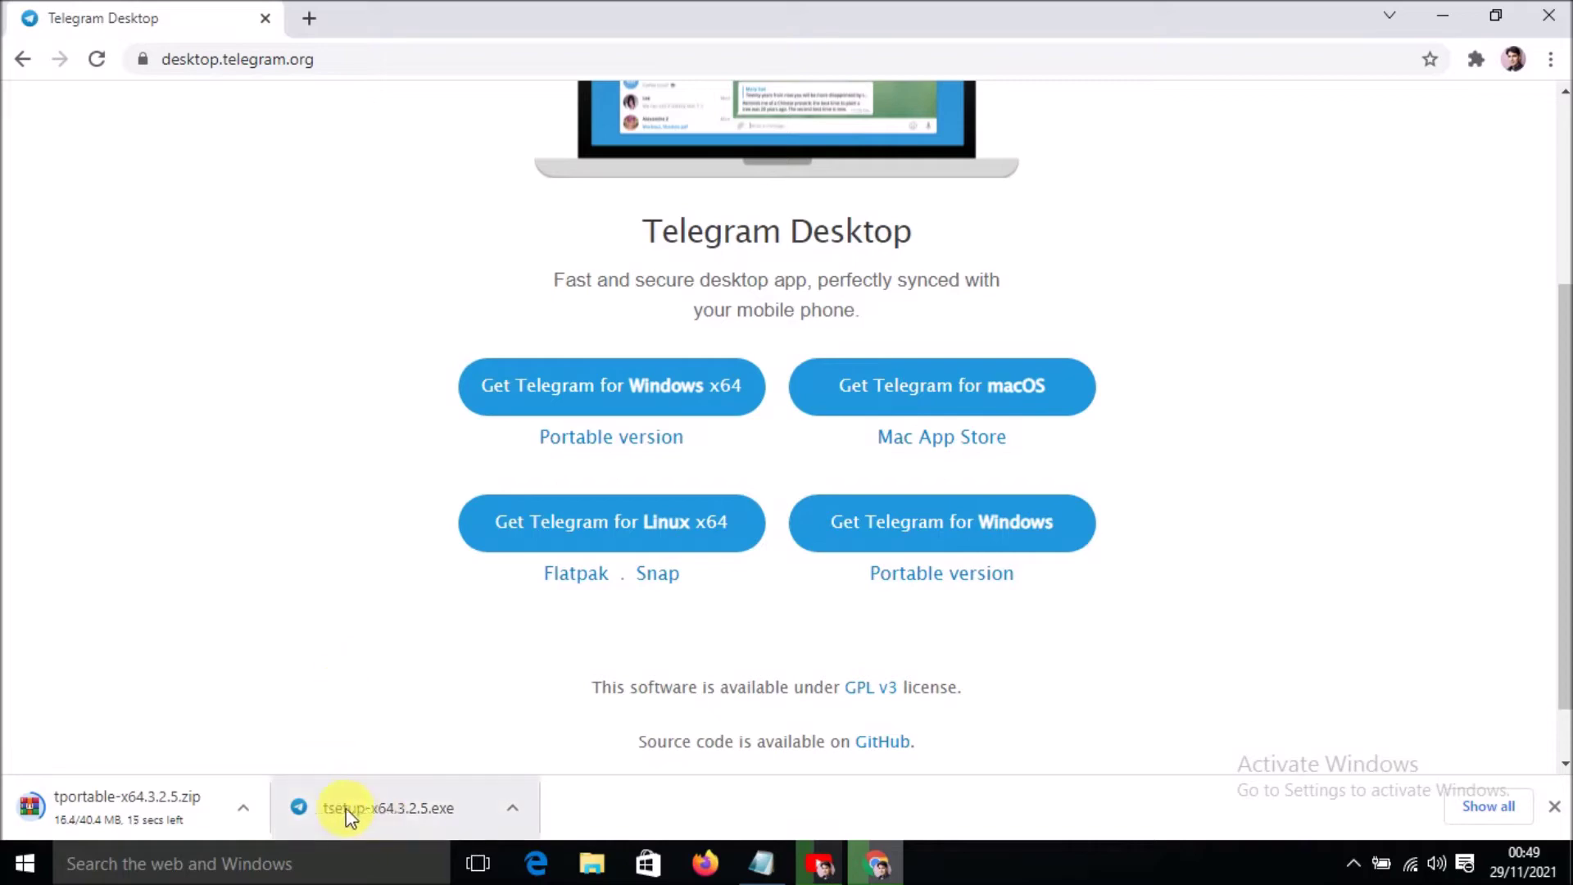
# - Move the downloaded tsetup-x64.3.2.5.exe from the Downloads folder to the Desktop
pyautogui.click(510, 810)
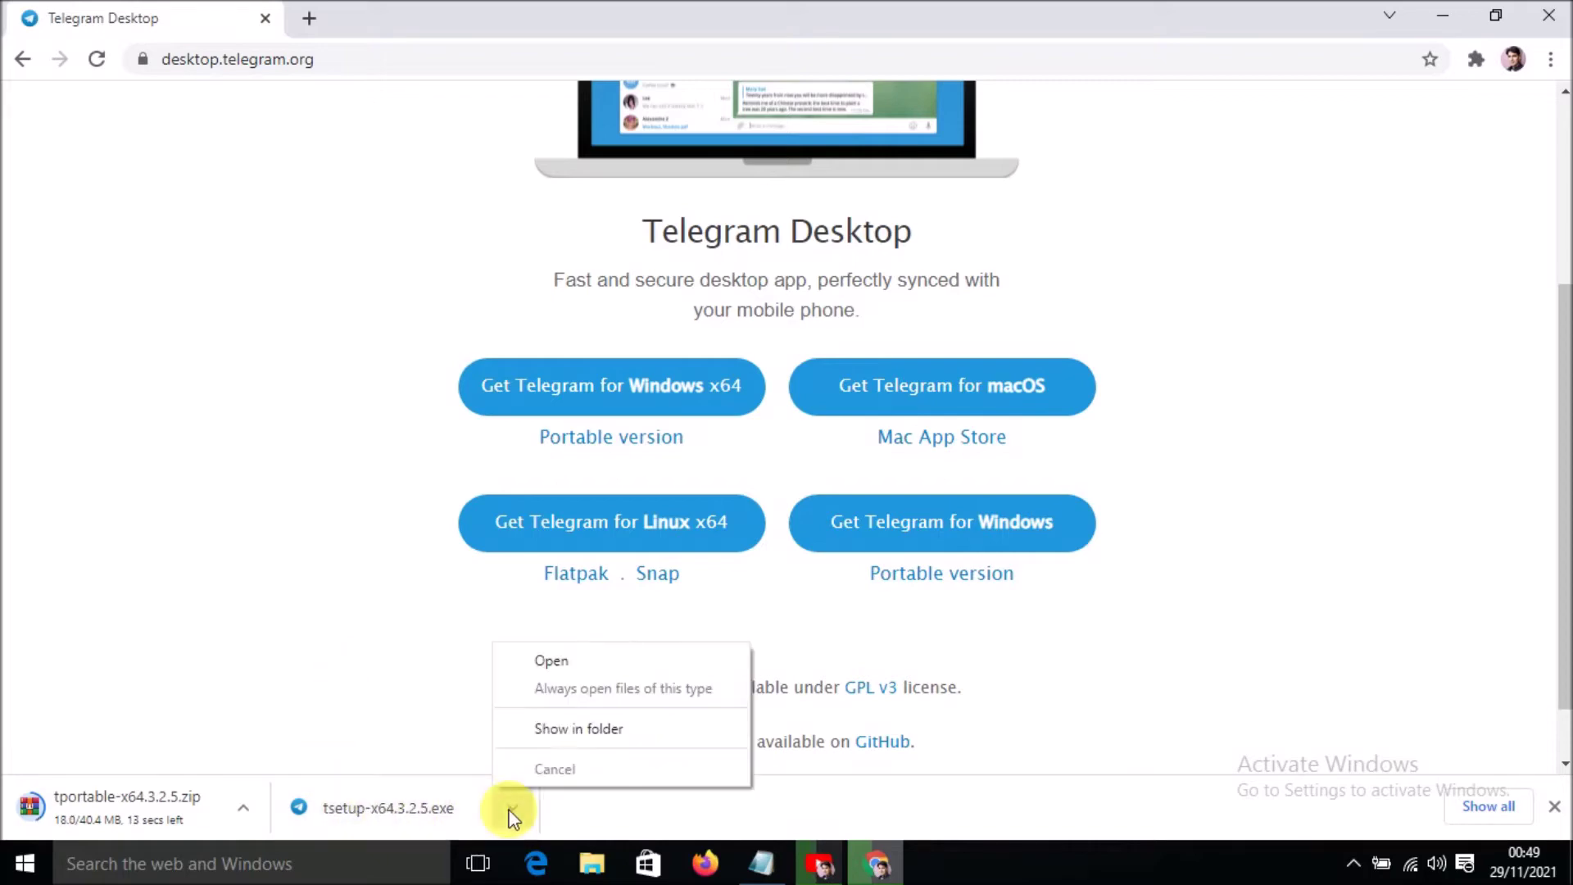
pyautogui.click(543, 731)
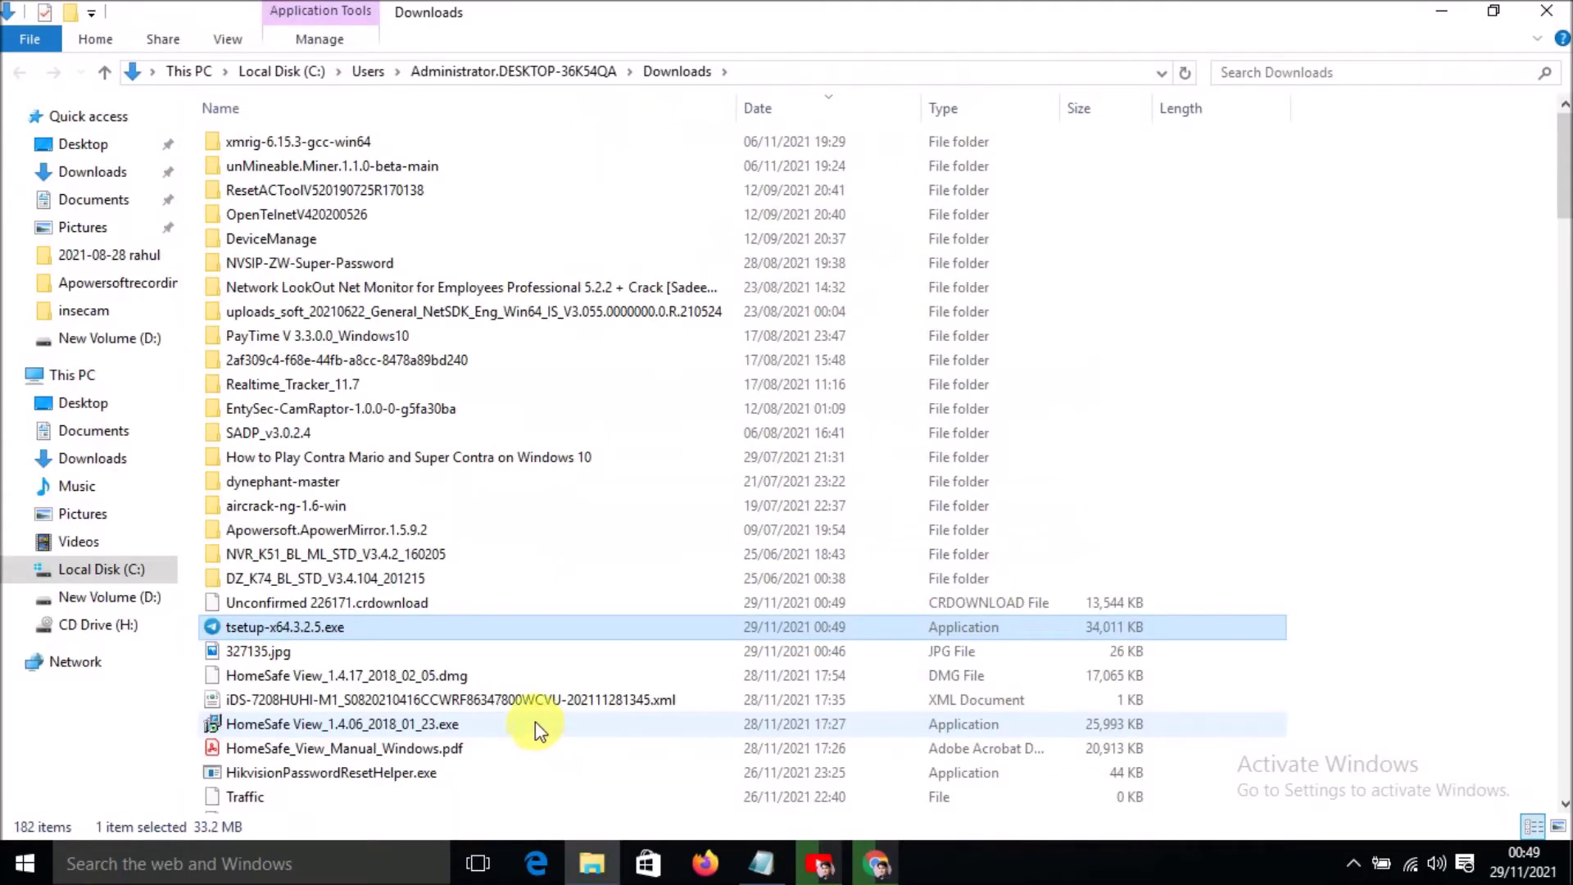
pyautogui.rightClick(296, 631)
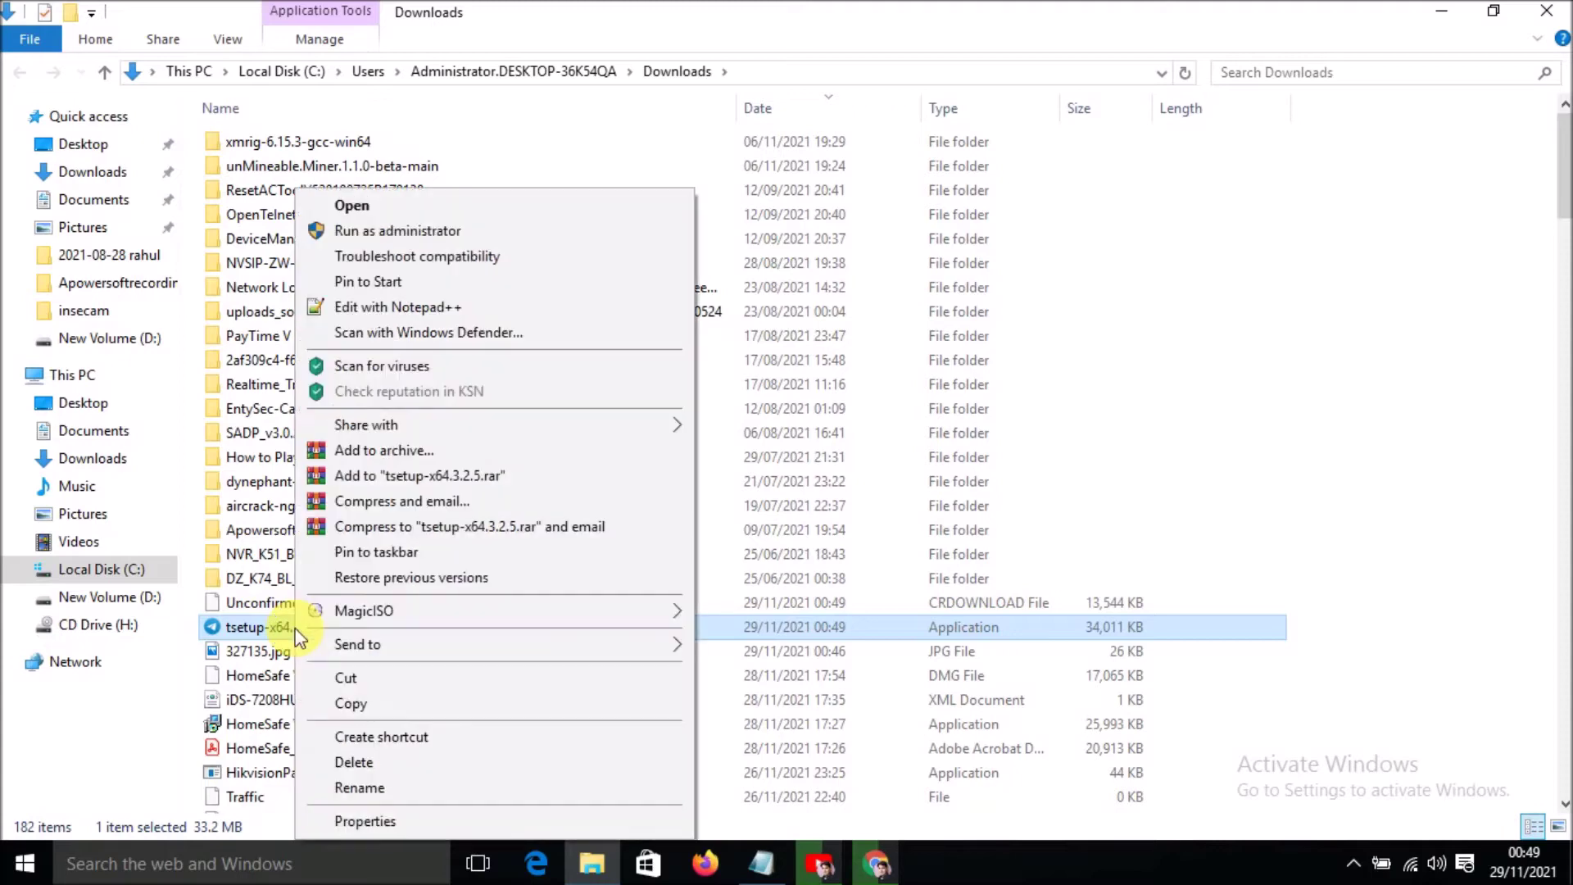
pyautogui.click(363, 681)
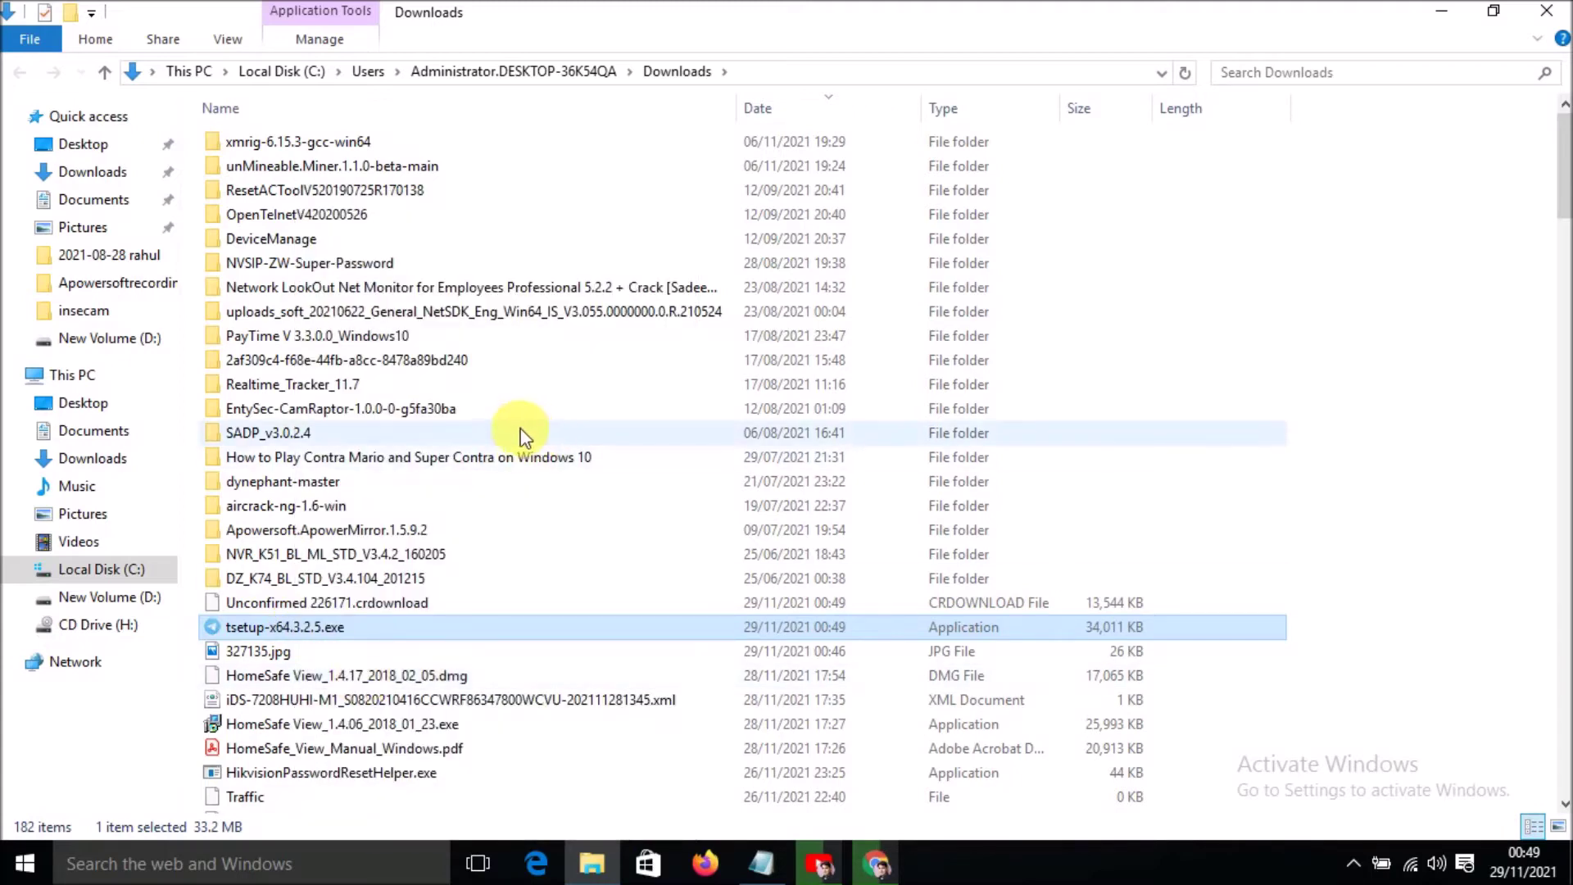
pyautogui.click(114, 400)
pyautogui.rightClick(659, 510)
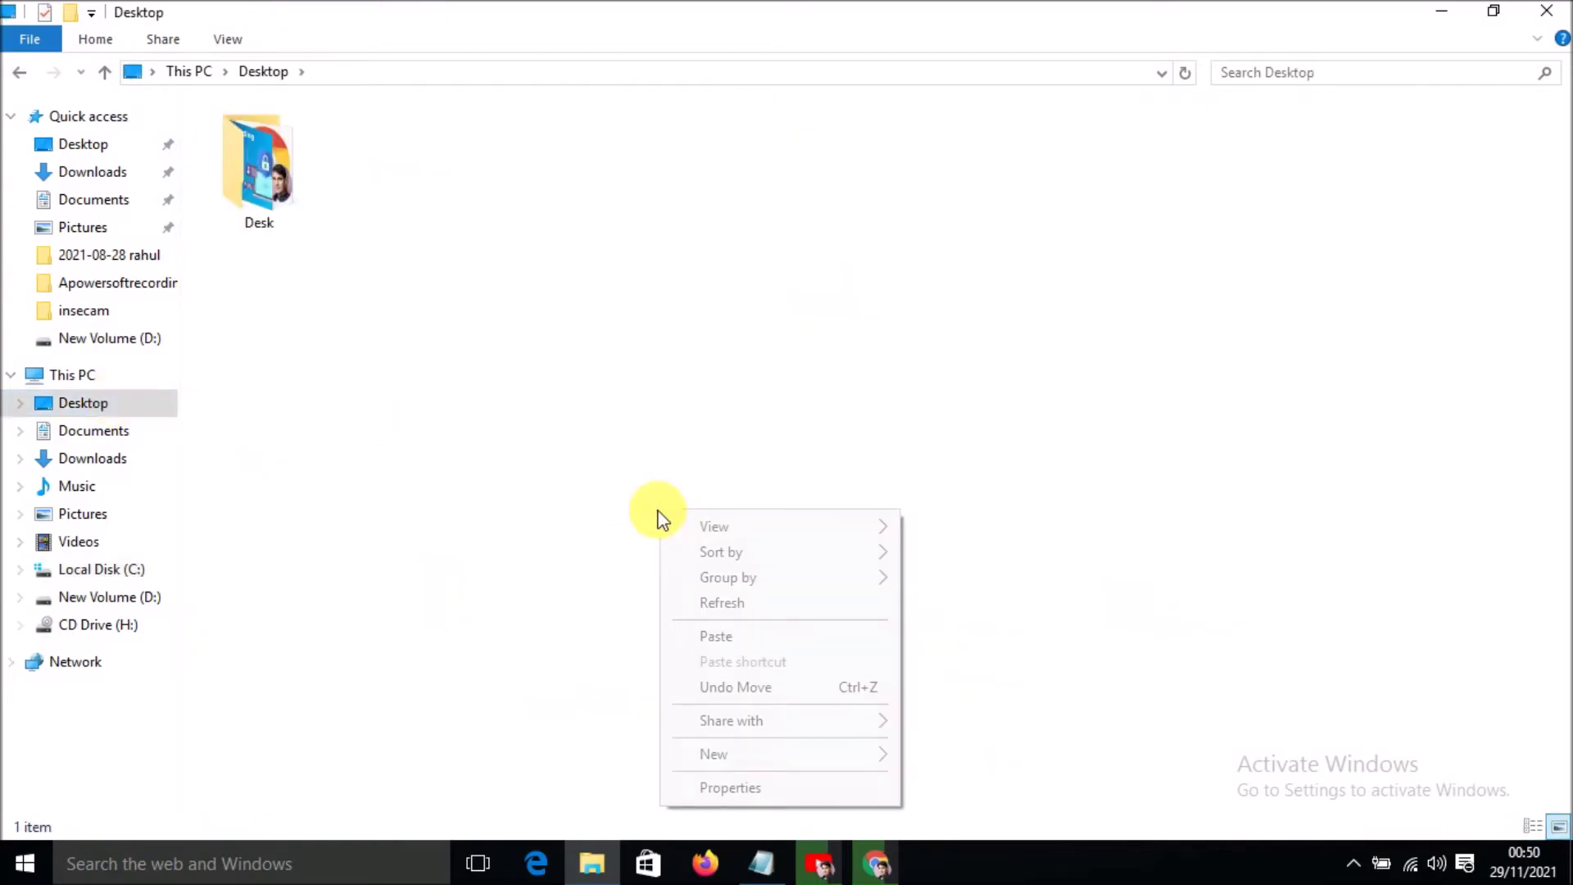
pyautogui.click(777, 633)
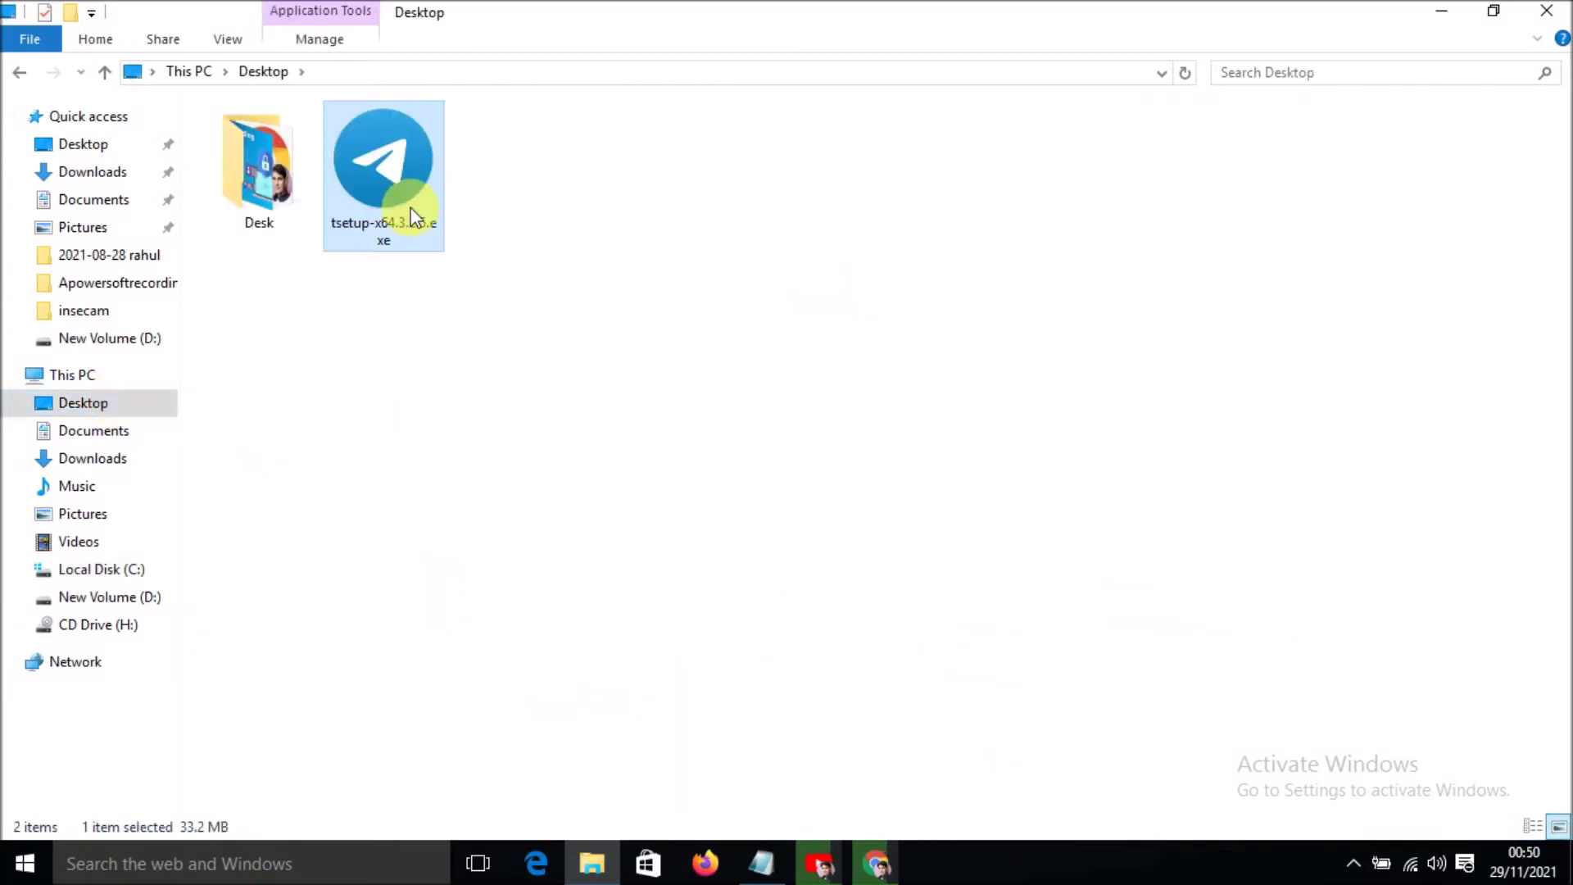
# - Run tsetup-x64.3.2.5.exe as administrator, minimize the open windows and accept English as the setup language
pyautogui.rightClick(355, 197)
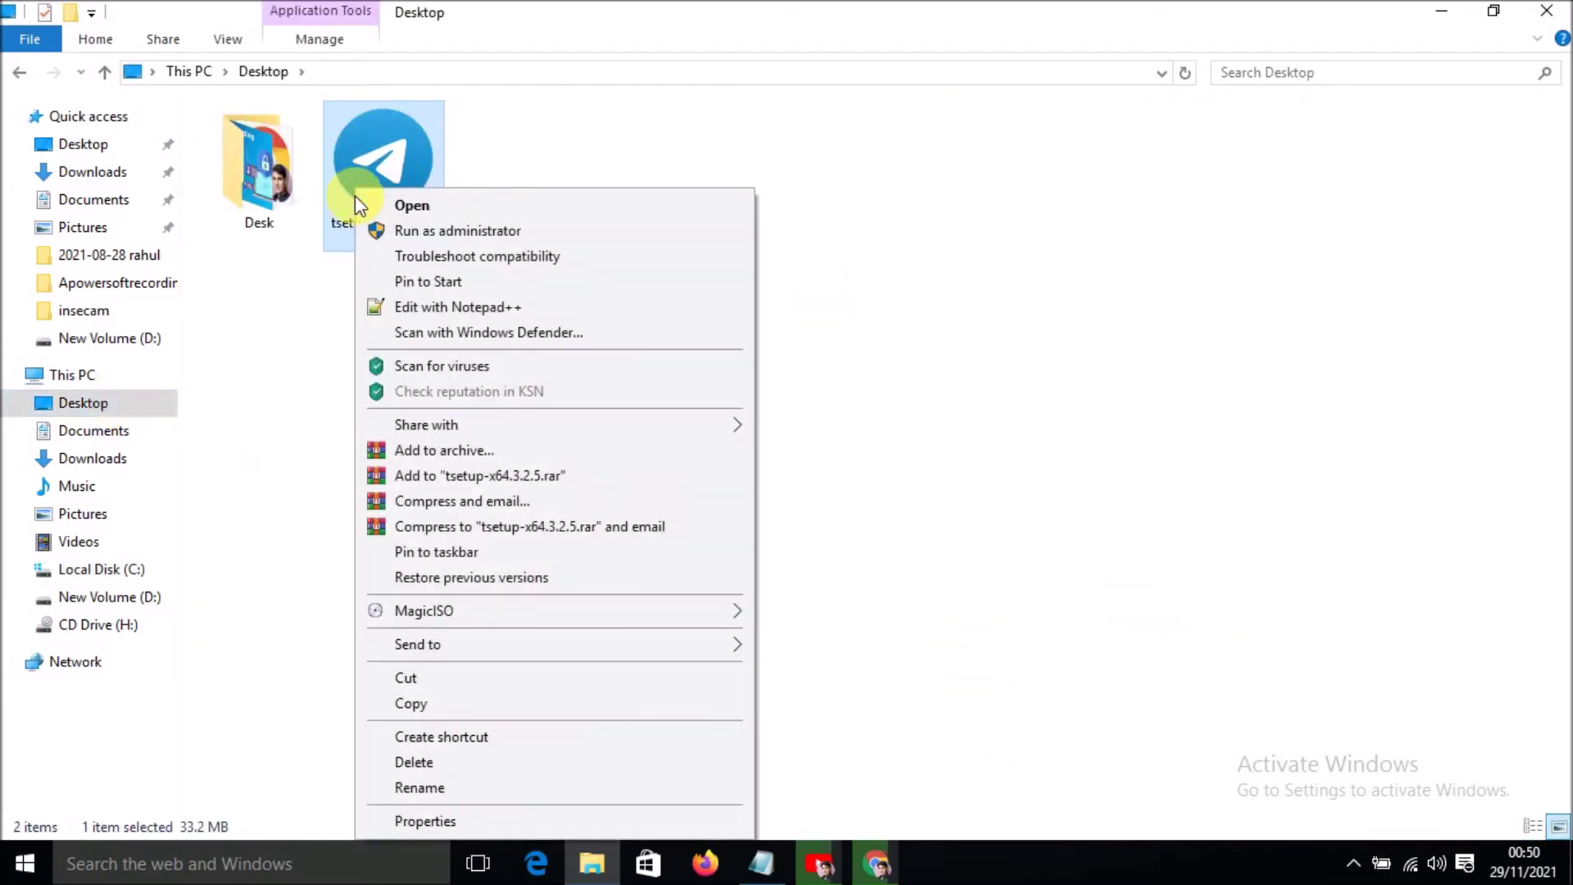
pyautogui.click(440, 231)
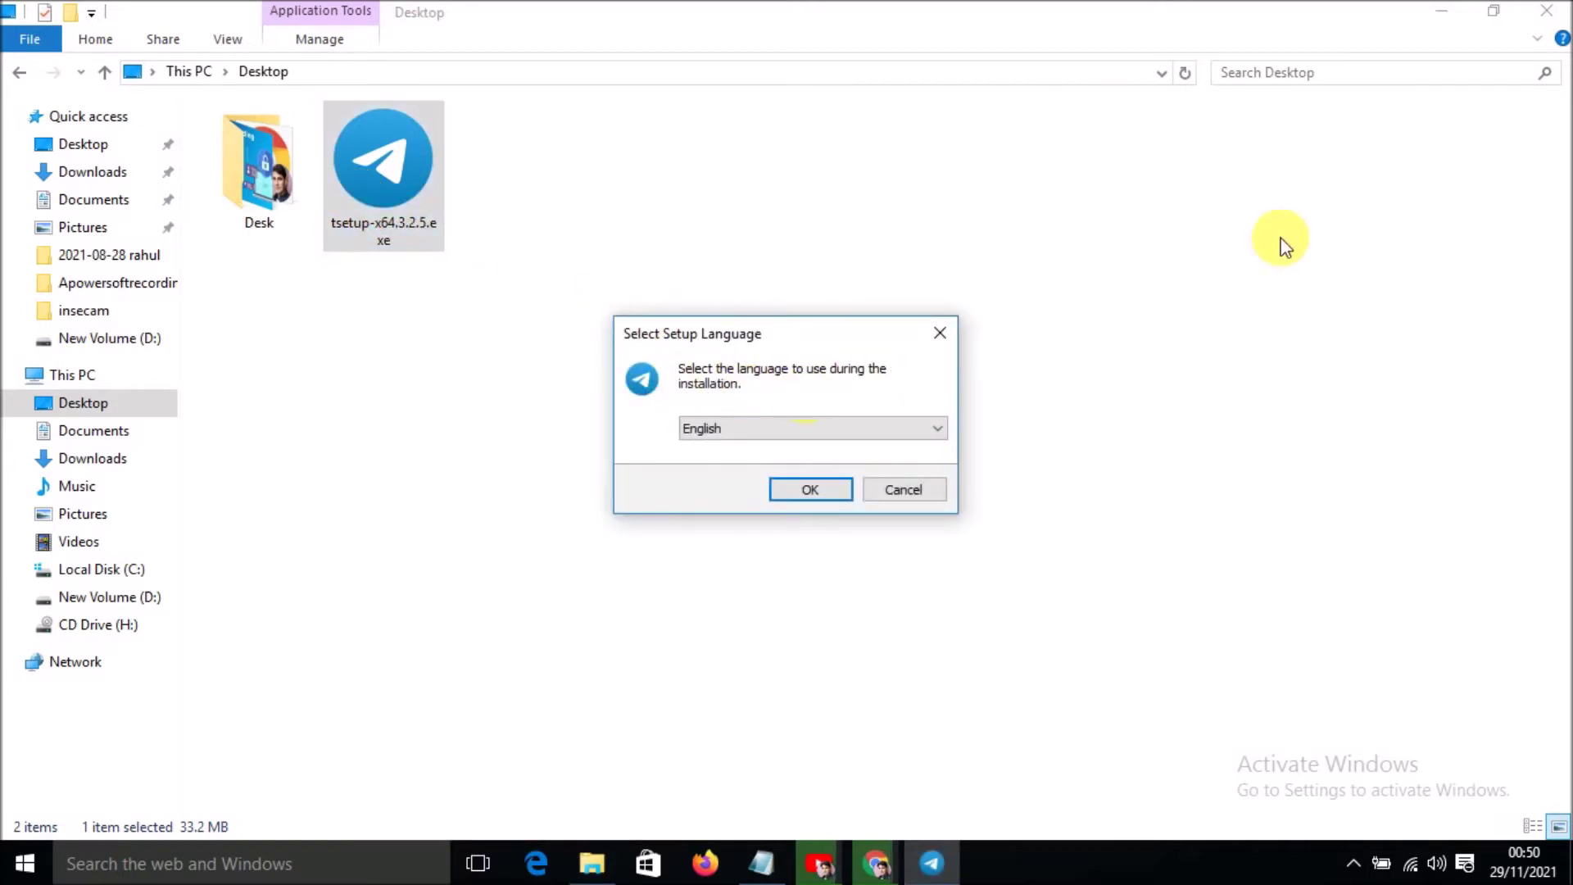
pyautogui.click(1440, 10)
pyautogui.click(1436, 10)
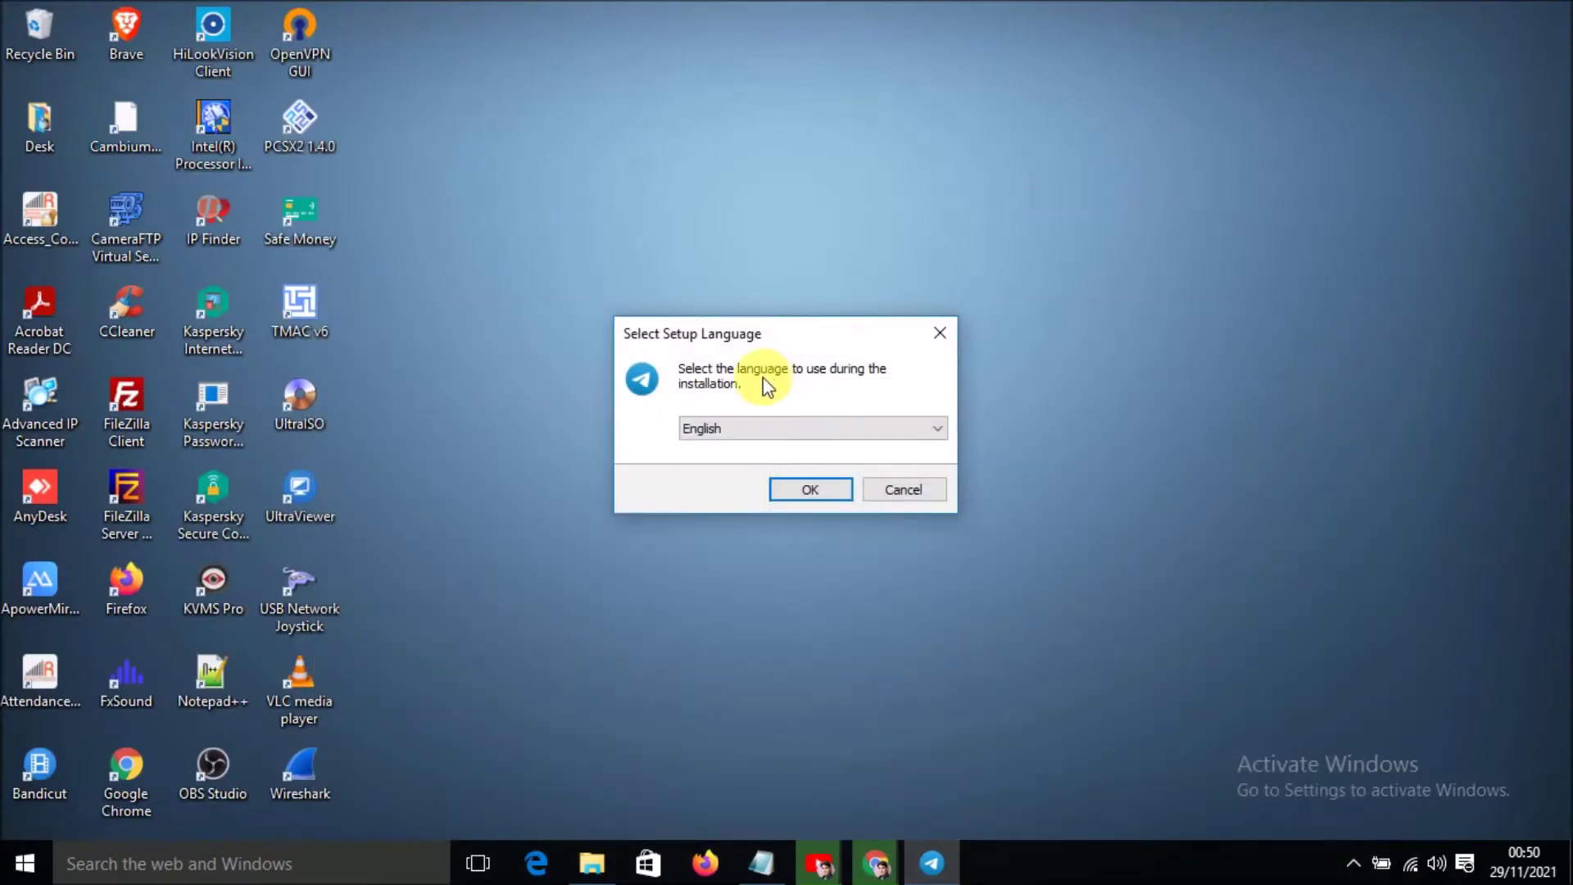
pyautogui.click(800, 488)
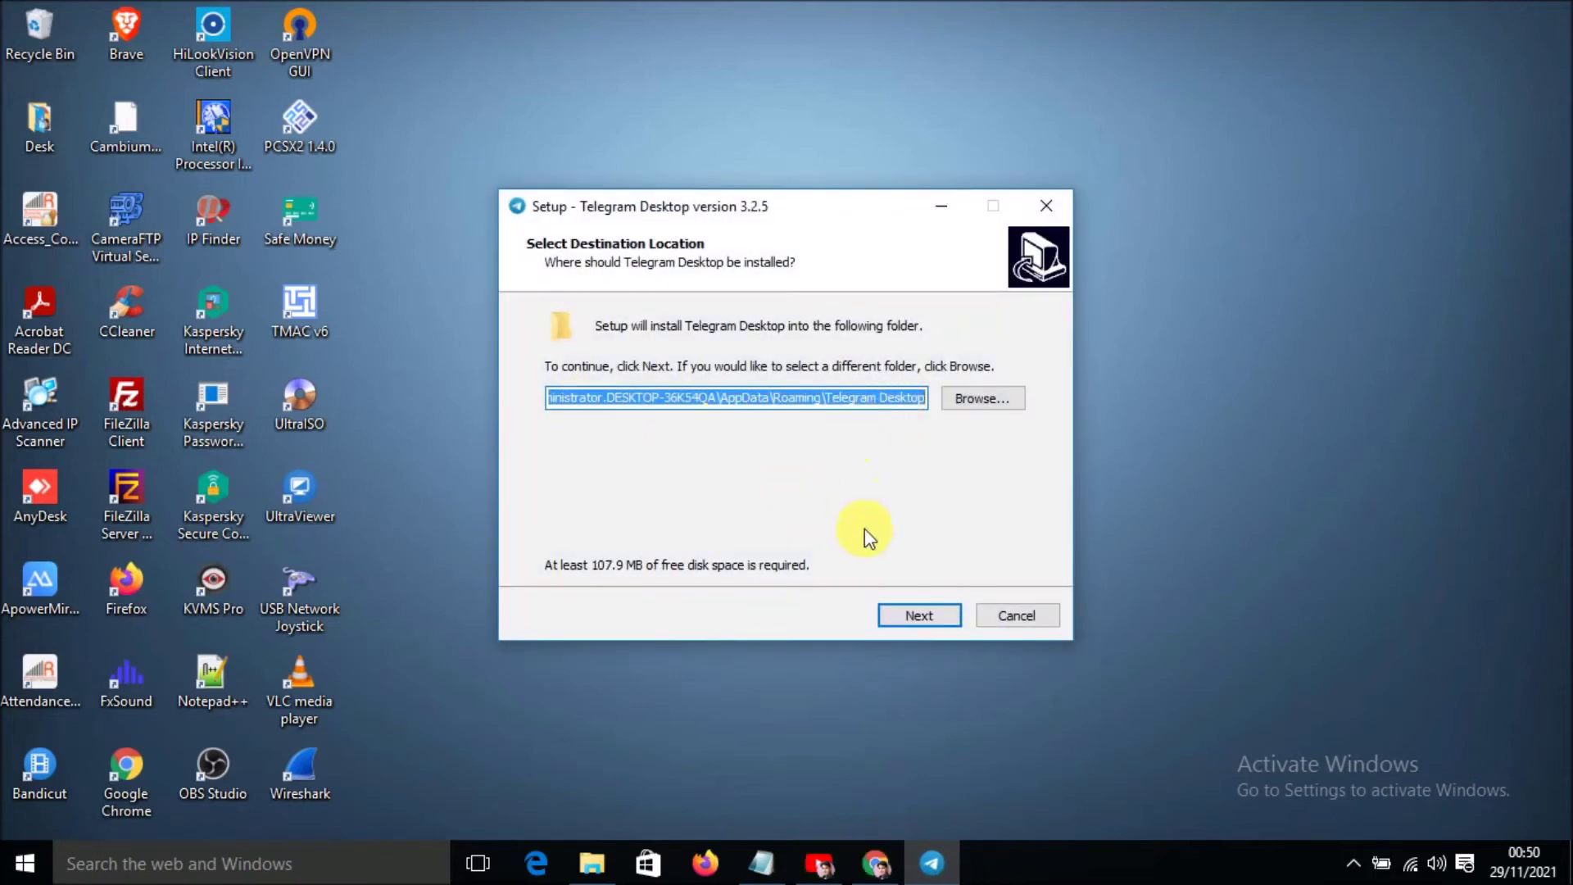
# - Install Telegram Desktop with the default destination, Start Menu folder and desktop shortcut, then finish setup with Launch Telegram enabled
pyautogui.click(912, 613)
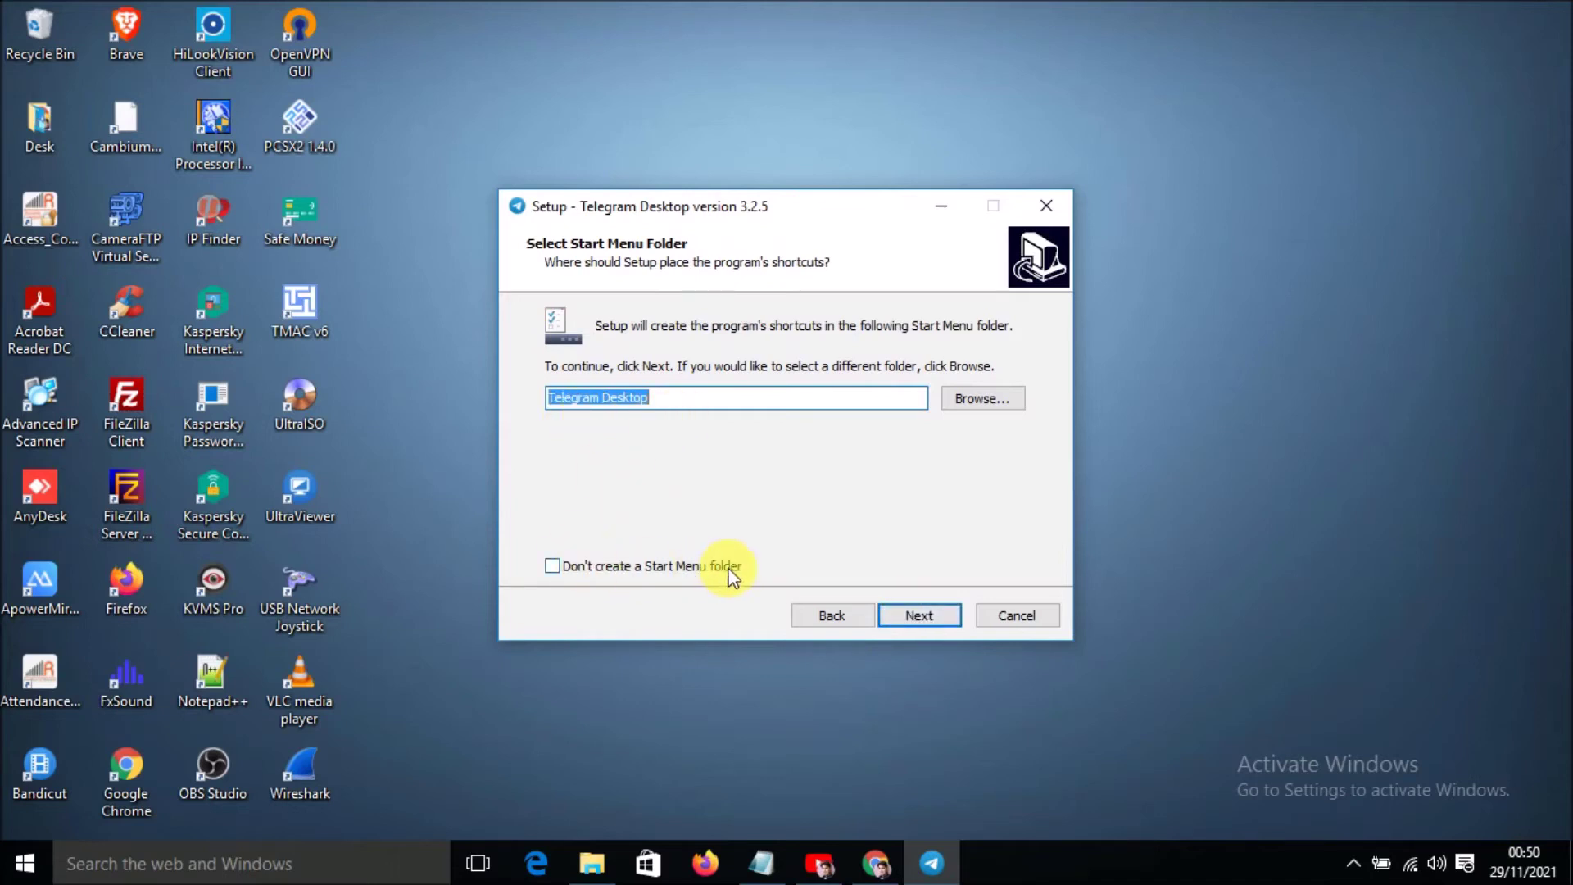
pyautogui.click(904, 621)
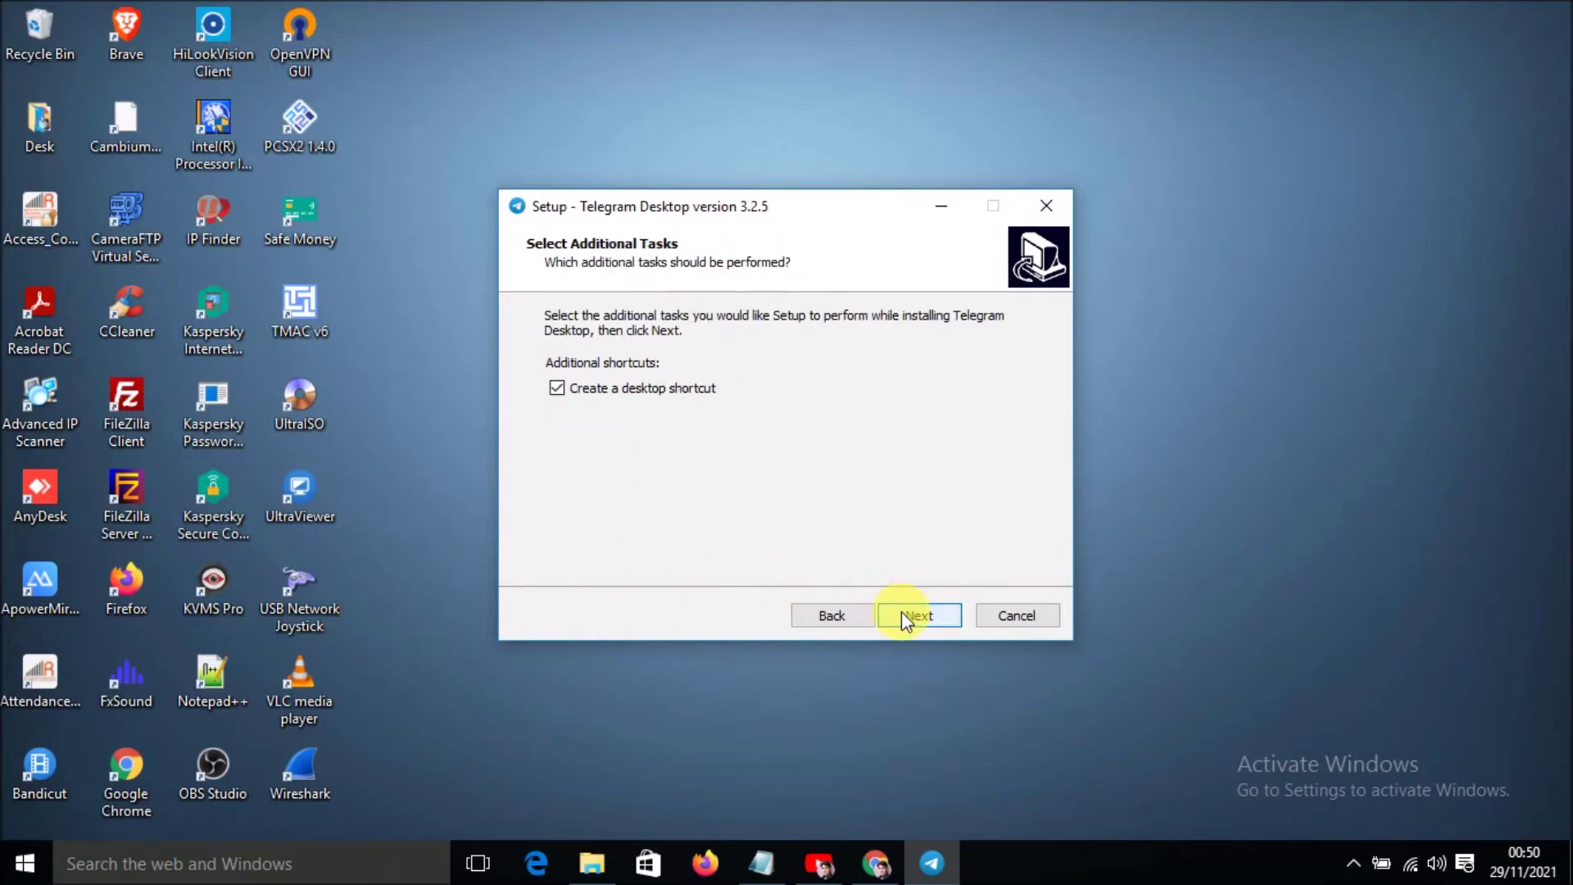
pyautogui.click(905, 613)
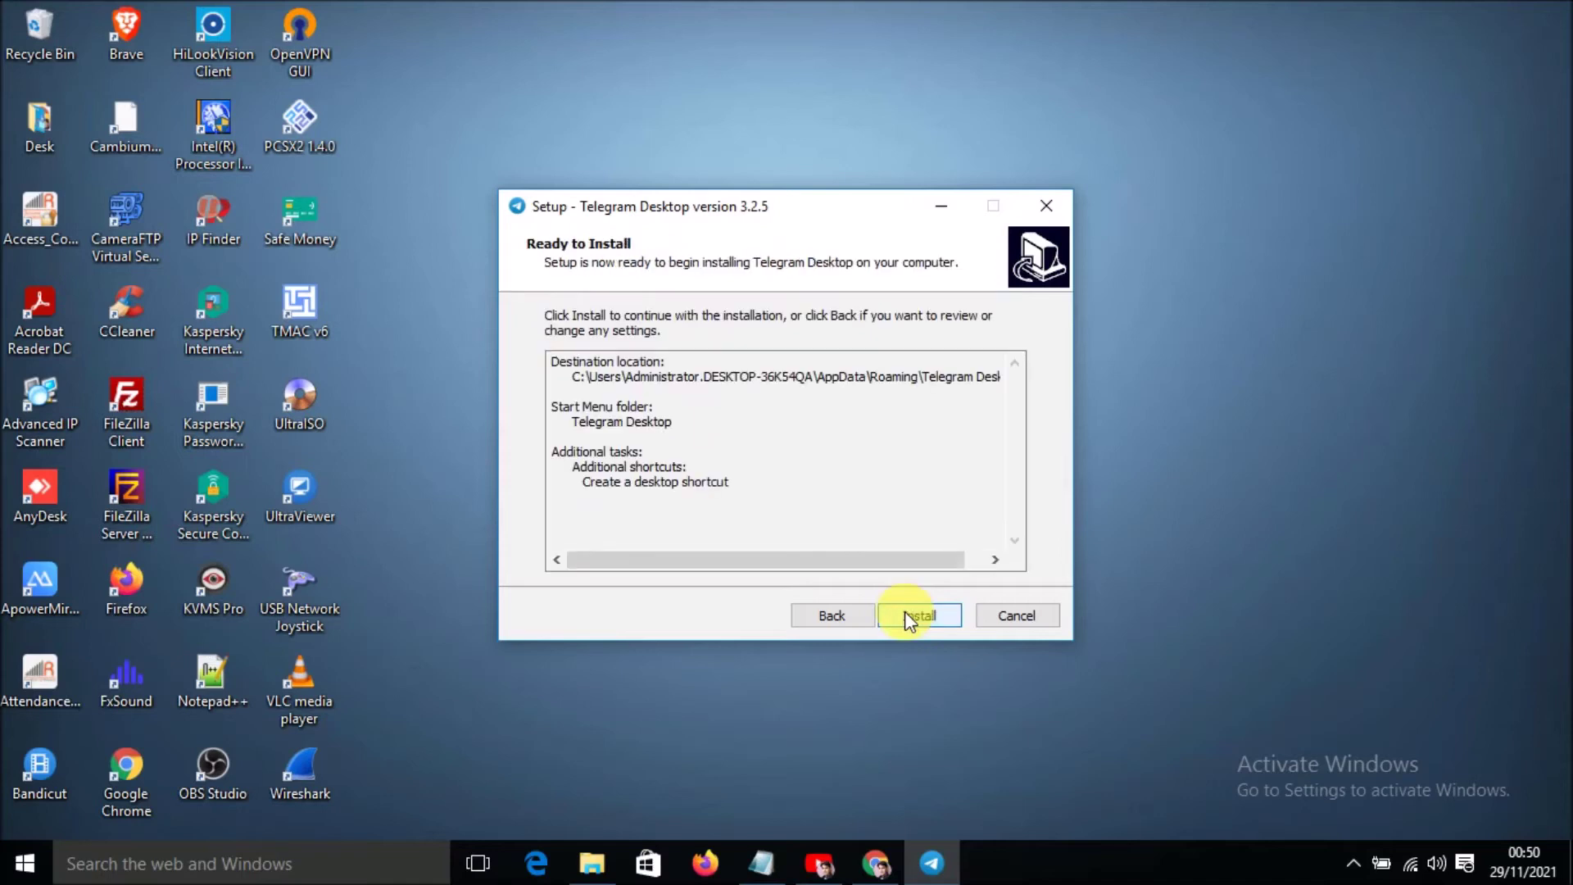
pyautogui.click(910, 615)
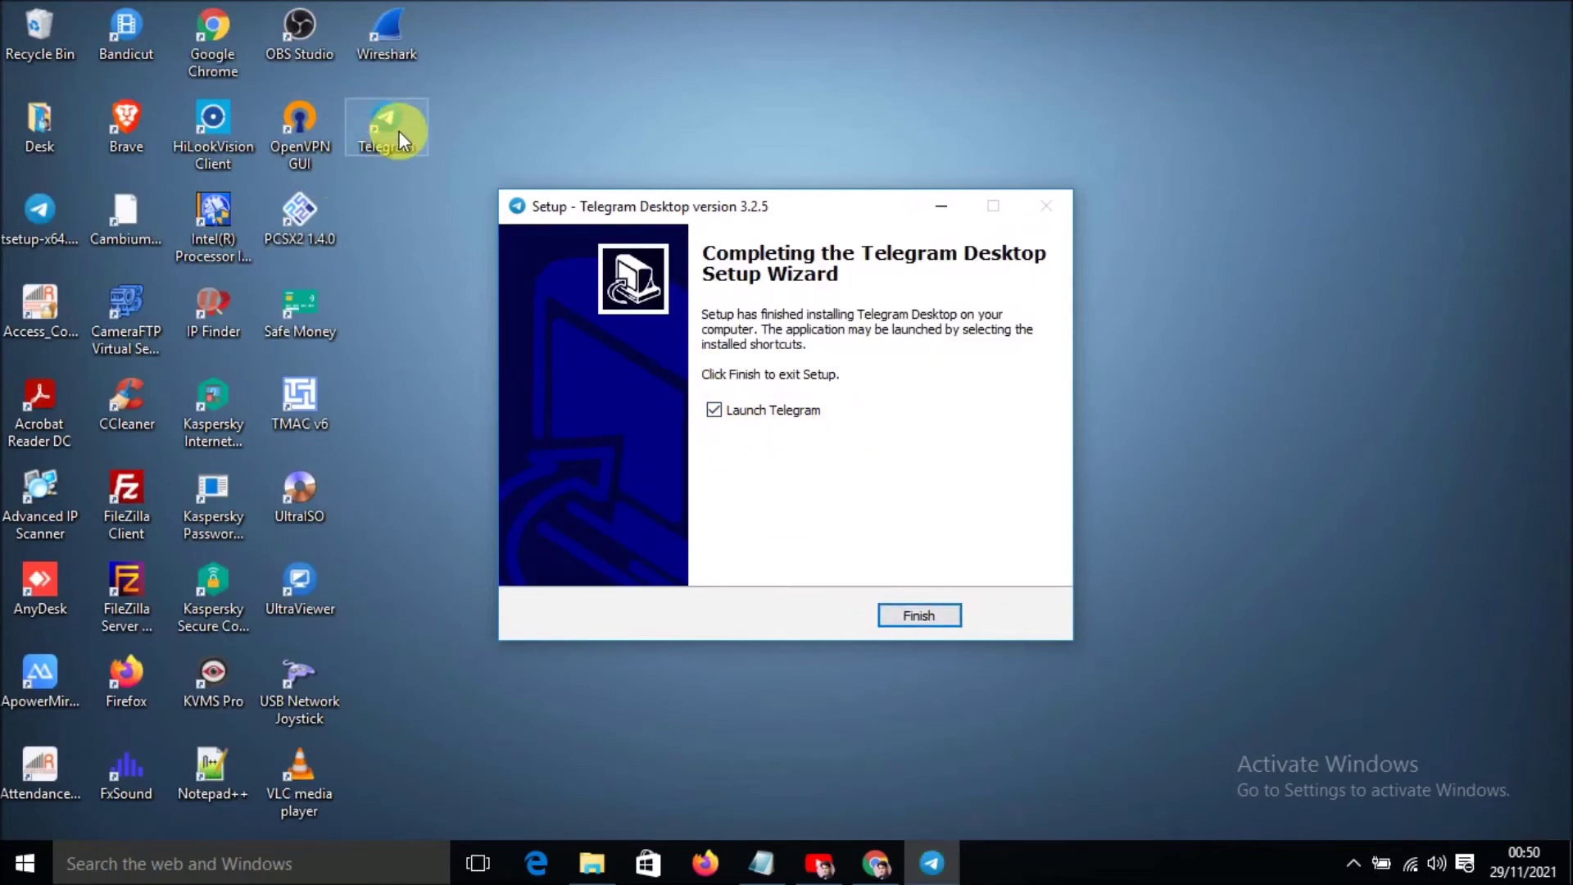
pyautogui.click(920, 616)
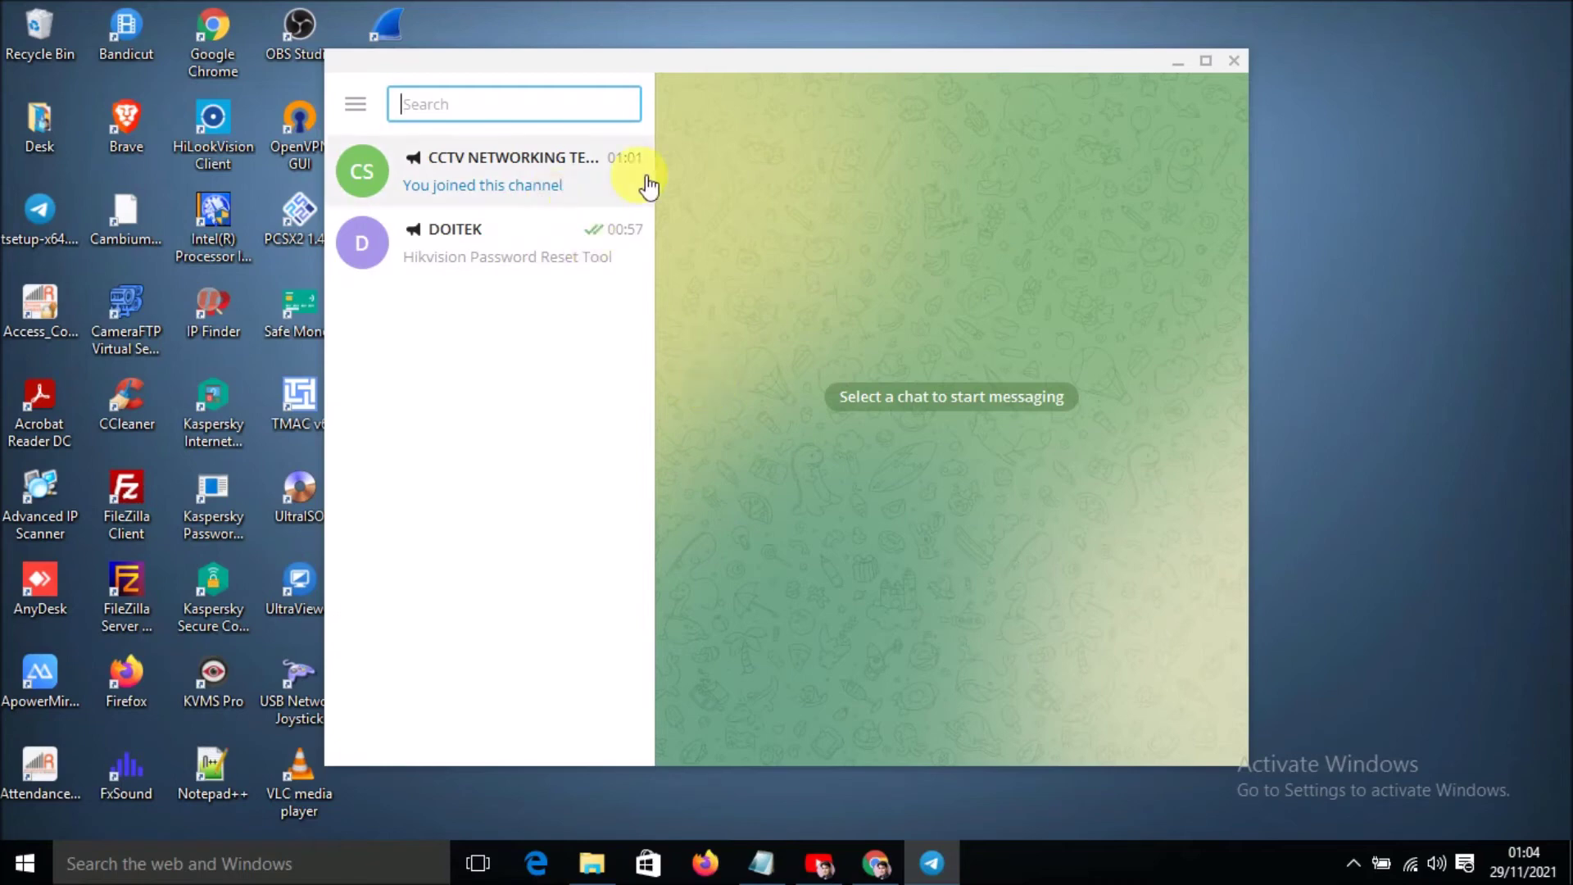
# - Log out of the current Telegram account from its settings and confirm the logout
pyautogui.click(529, 185)
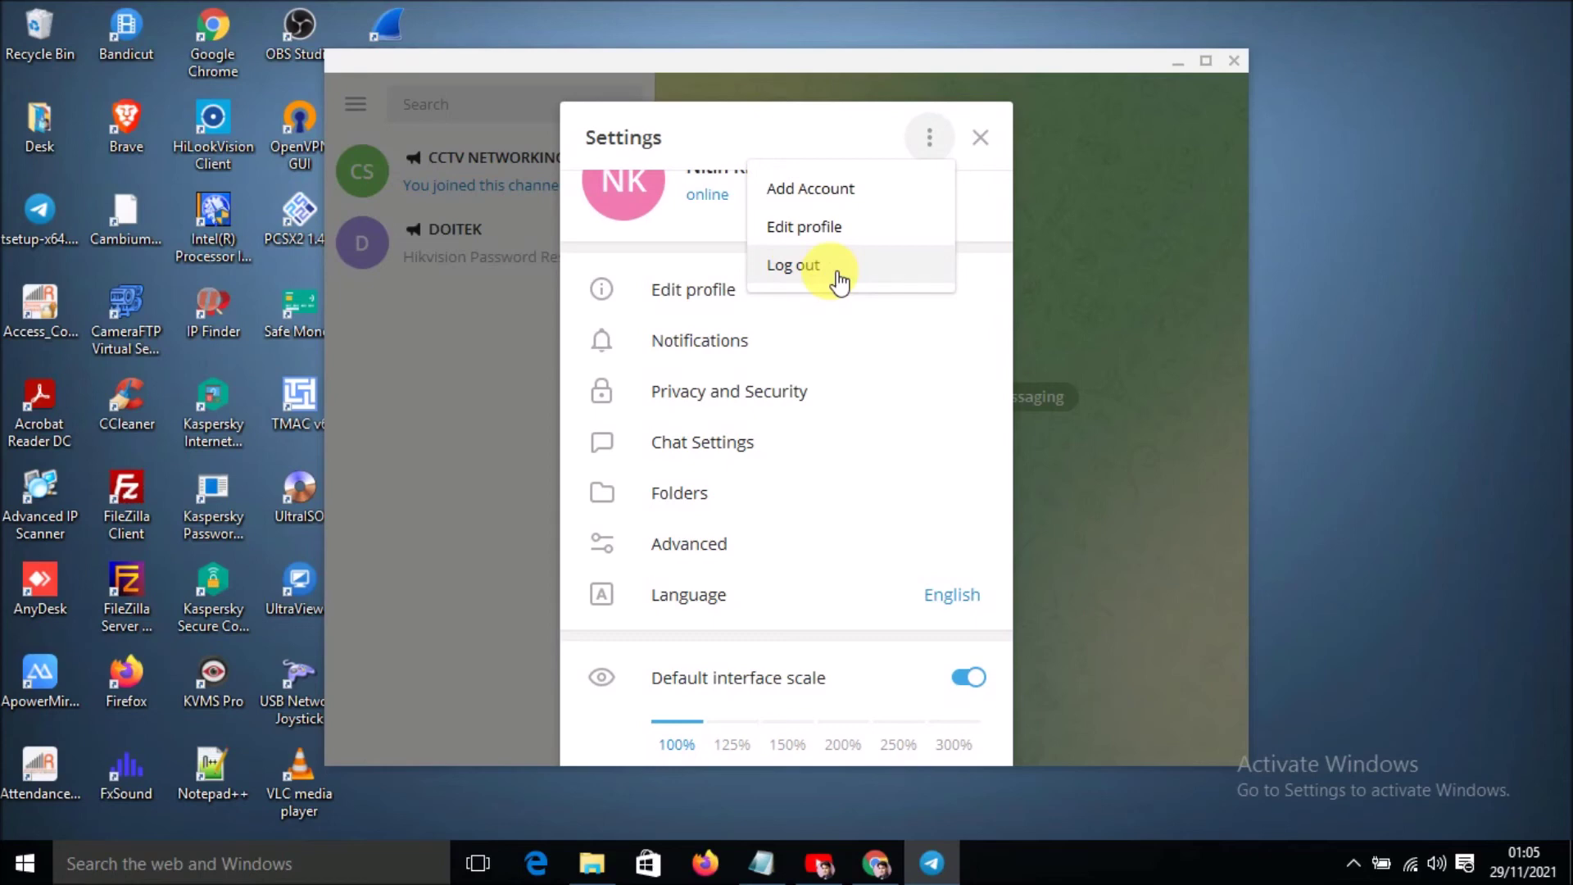
pyautogui.click(837, 275)
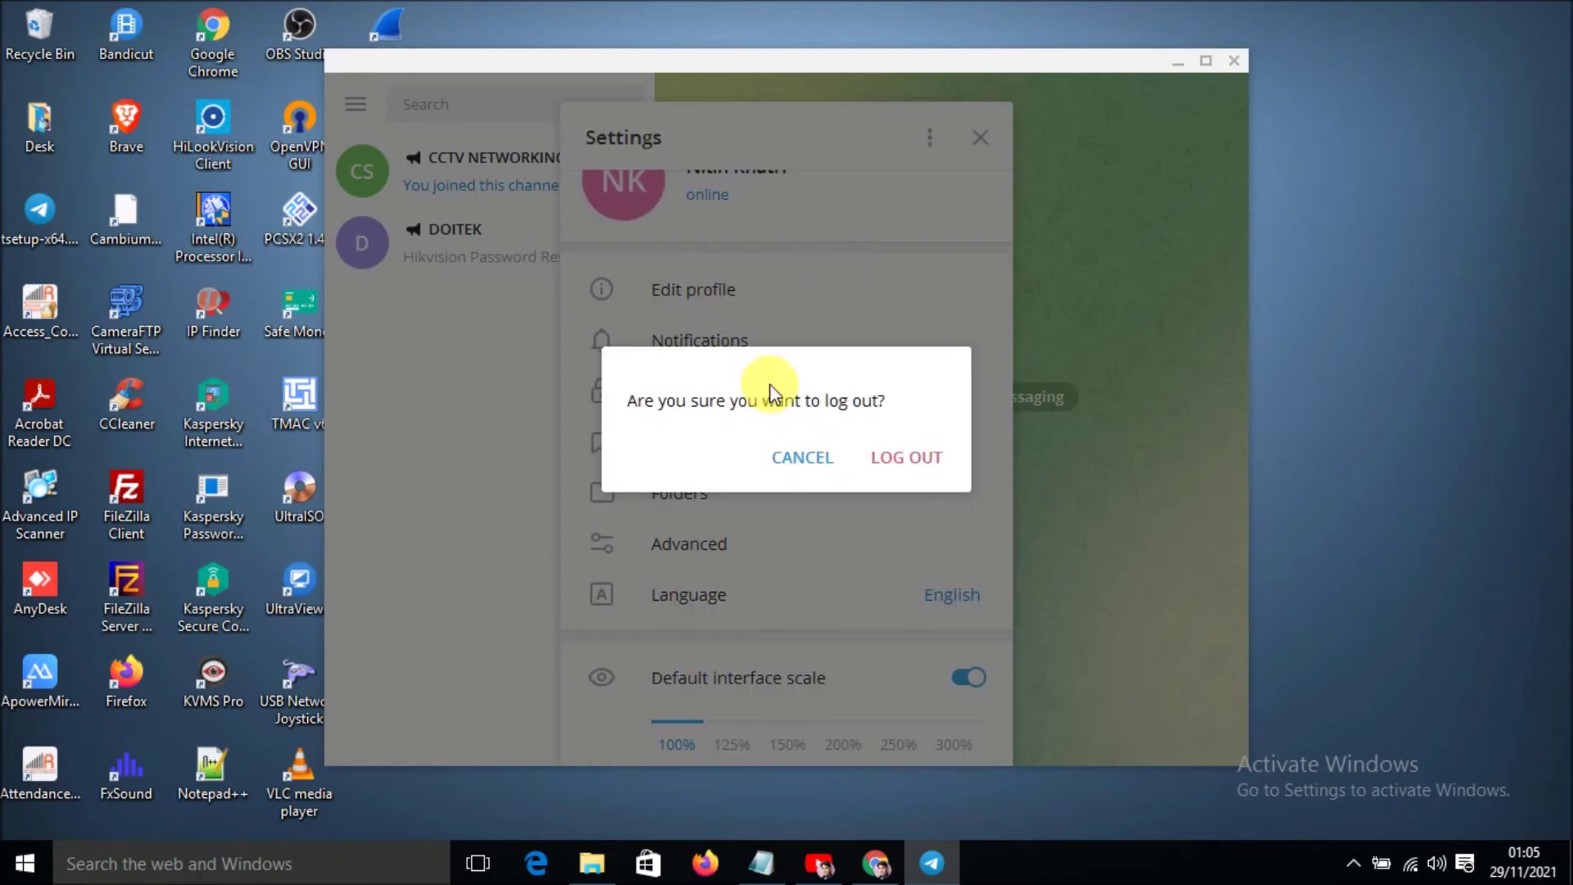
pyautogui.click(912, 457)
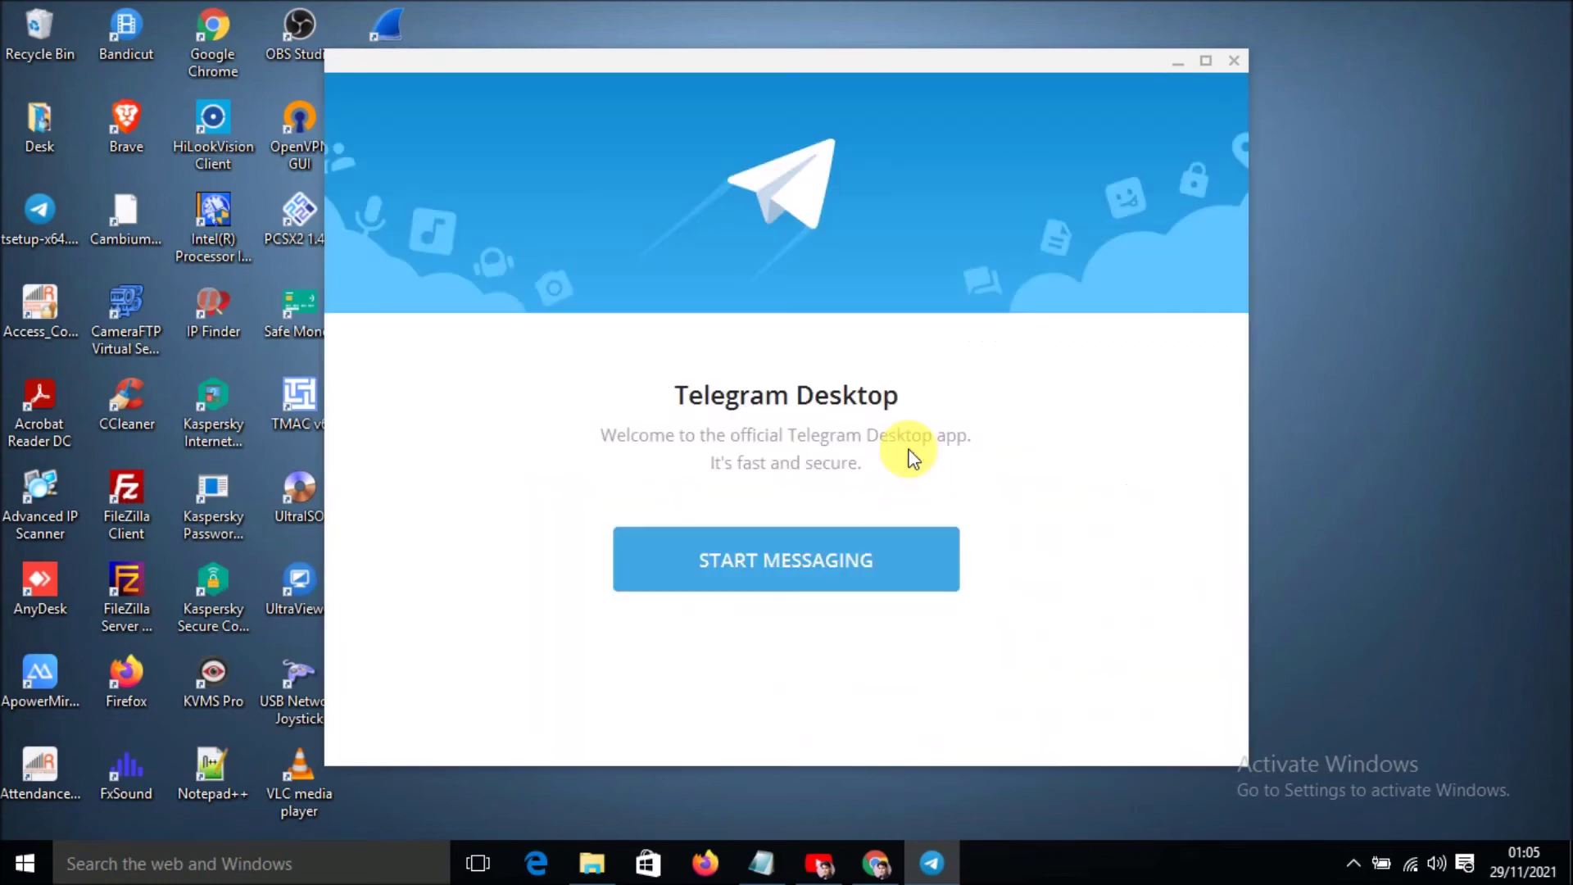
# - Start messaging and log in to Telegram with the phone number instead of the QR code
pyautogui.click(822, 562)
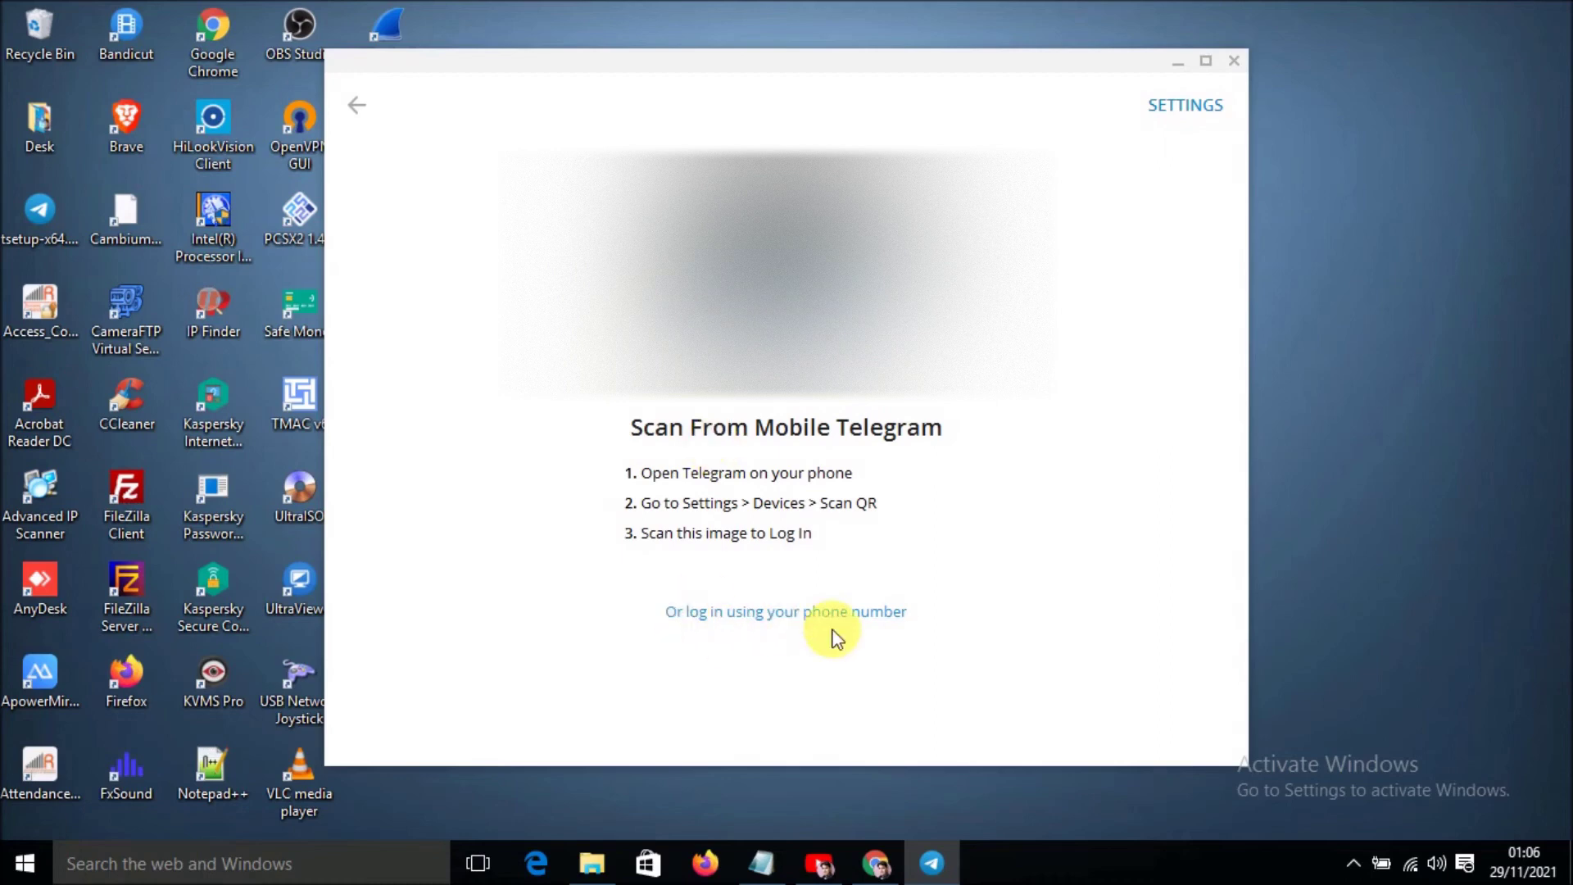
pyautogui.click(779, 614)
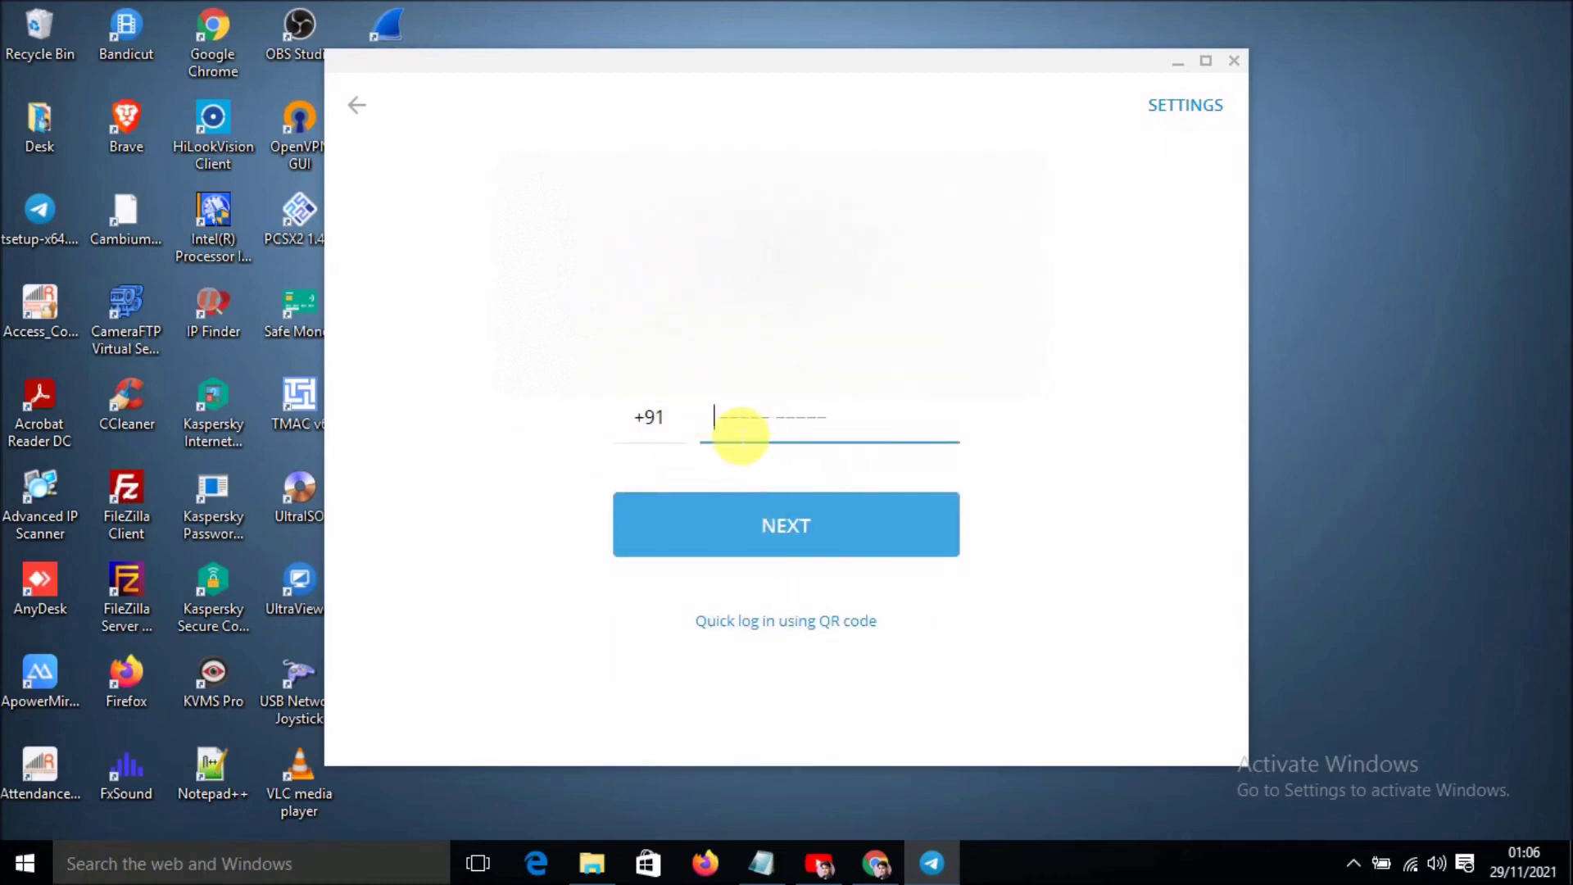
pyautogui.click(730, 526)
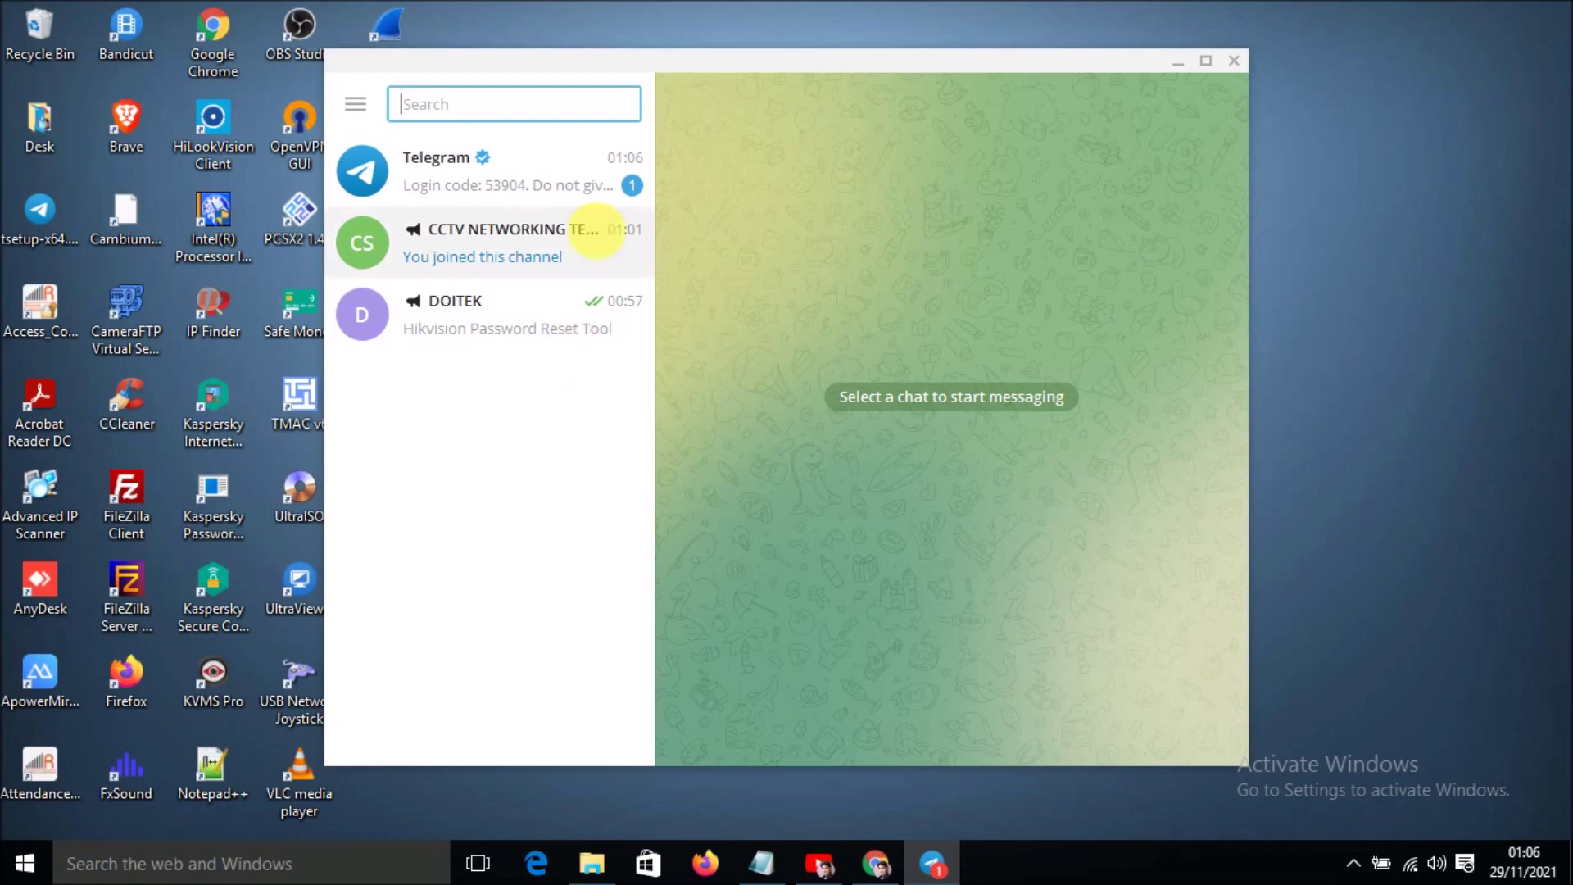
# - Open the Telegram service notifications chat and highlight the login code in its message
pyautogui.click(472, 198)
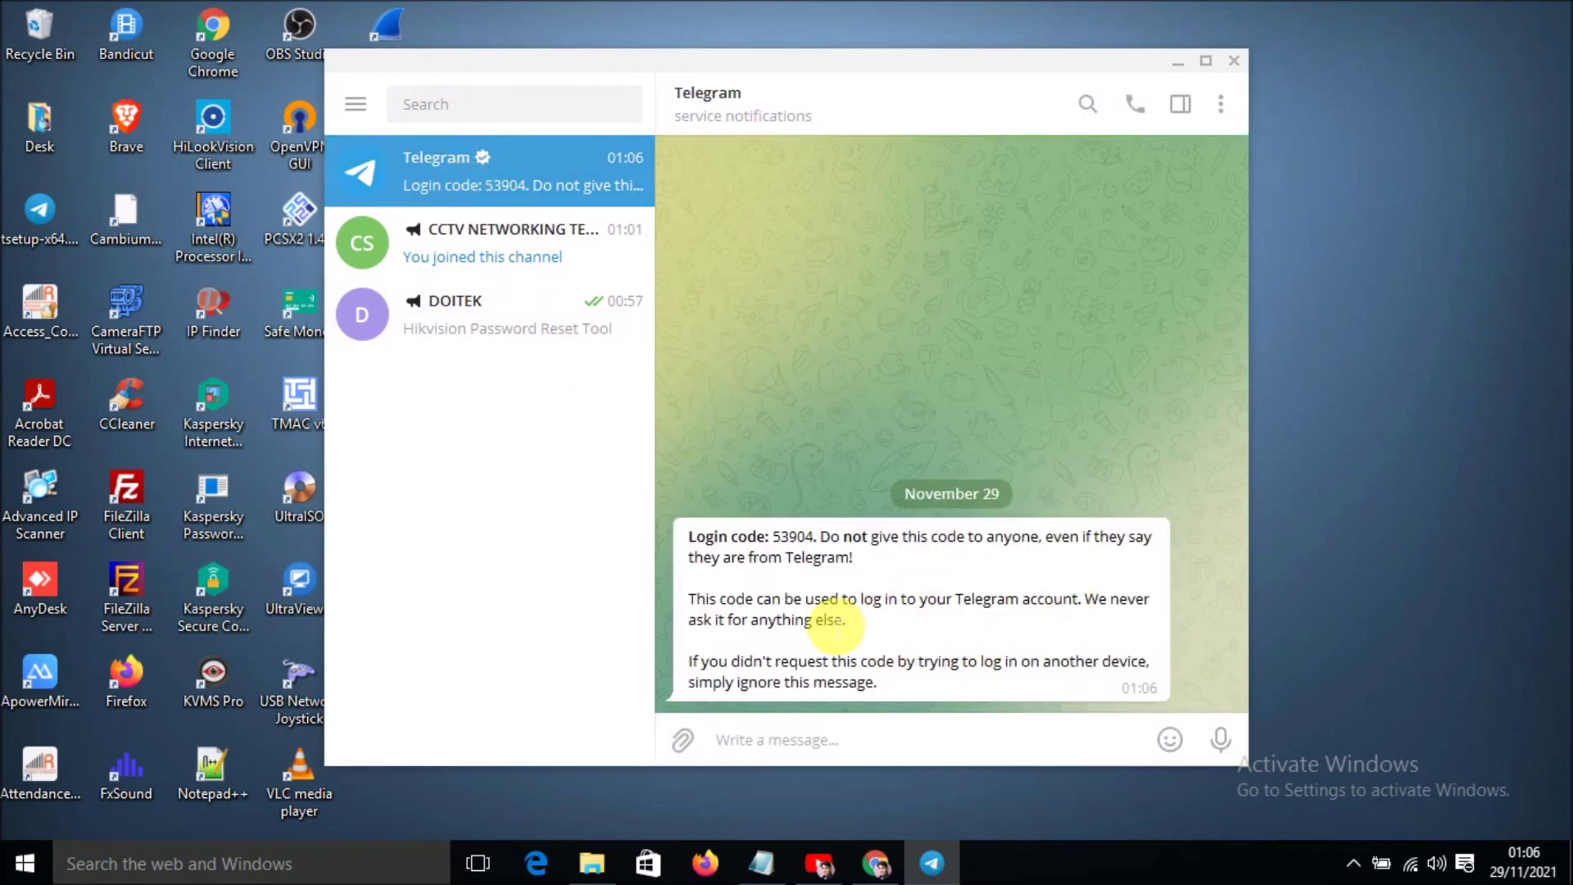
pyautogui.doubleClick(787, 536)
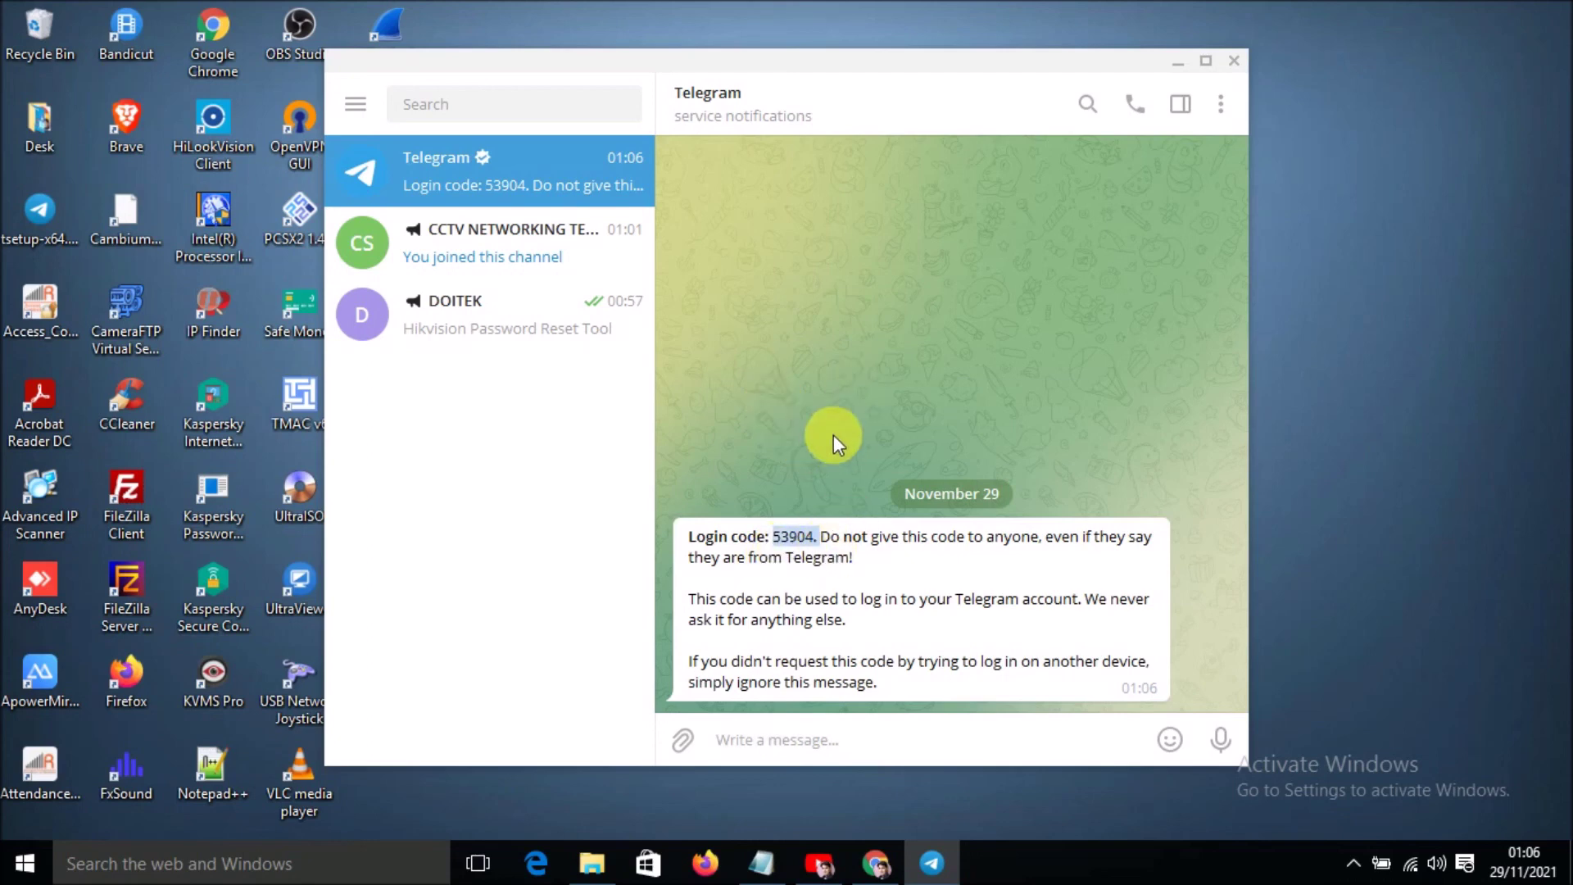
pyautogui.click(1353, 865)
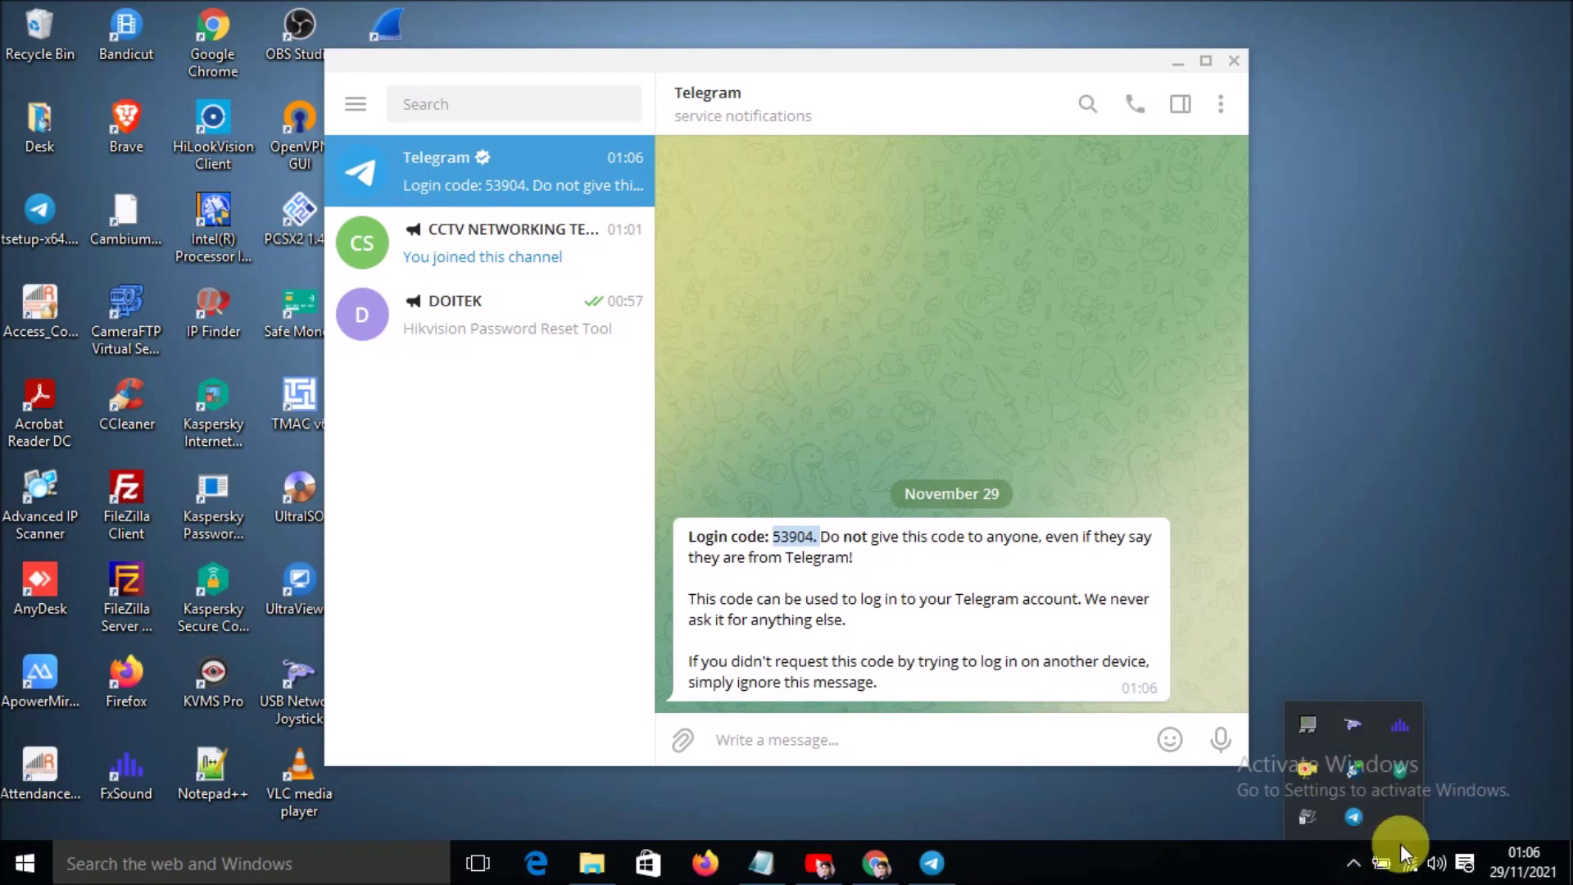
pyautogui.rightClick(1312, 783)
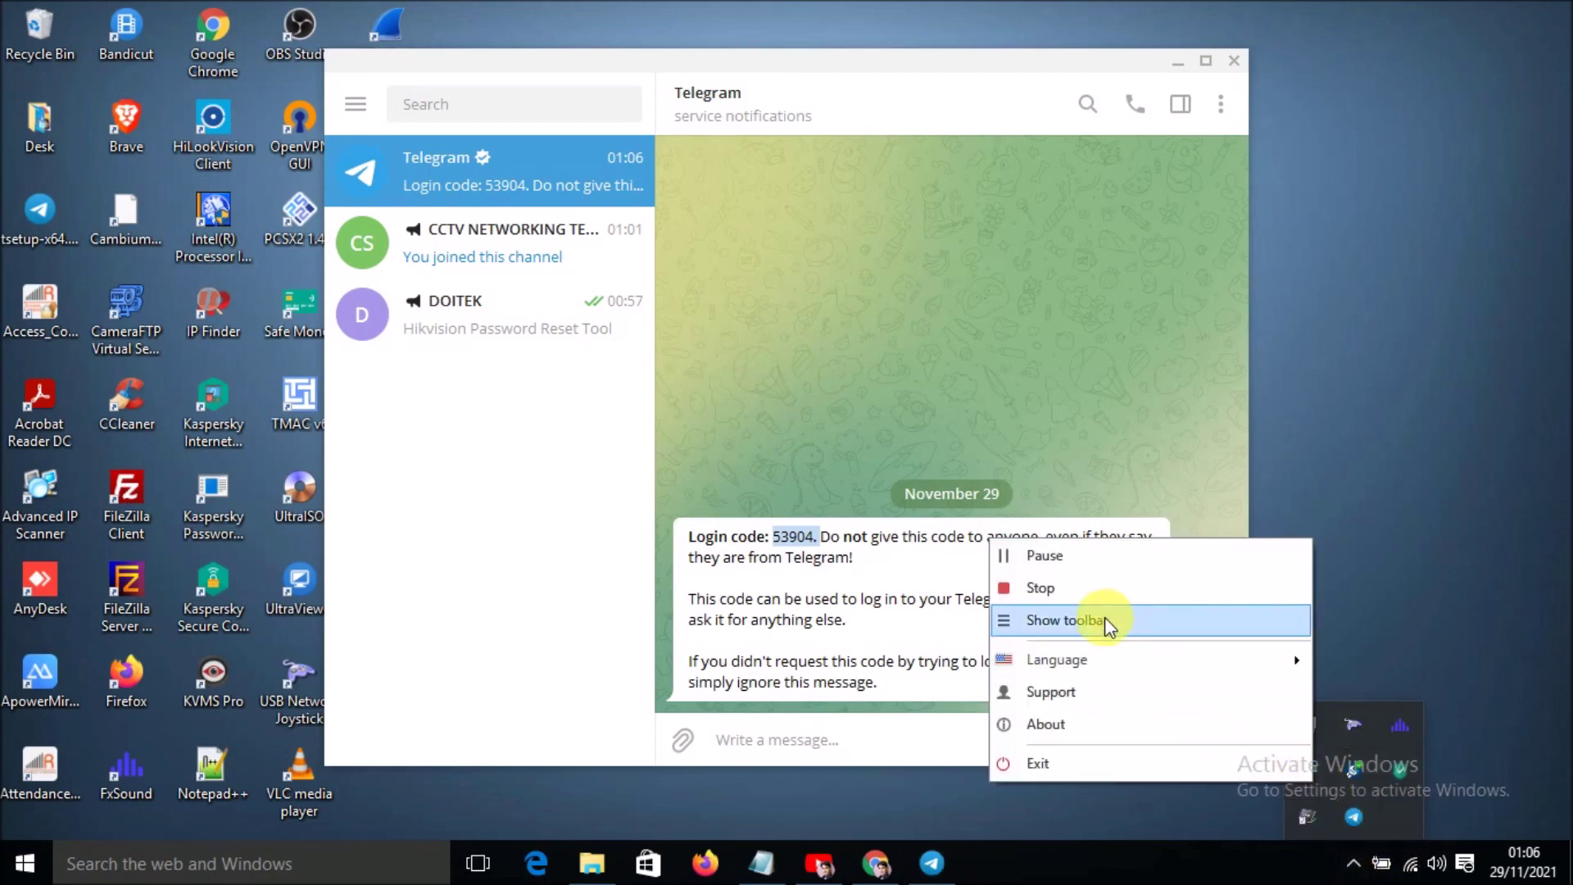
pyautogui.click(1016, 586)
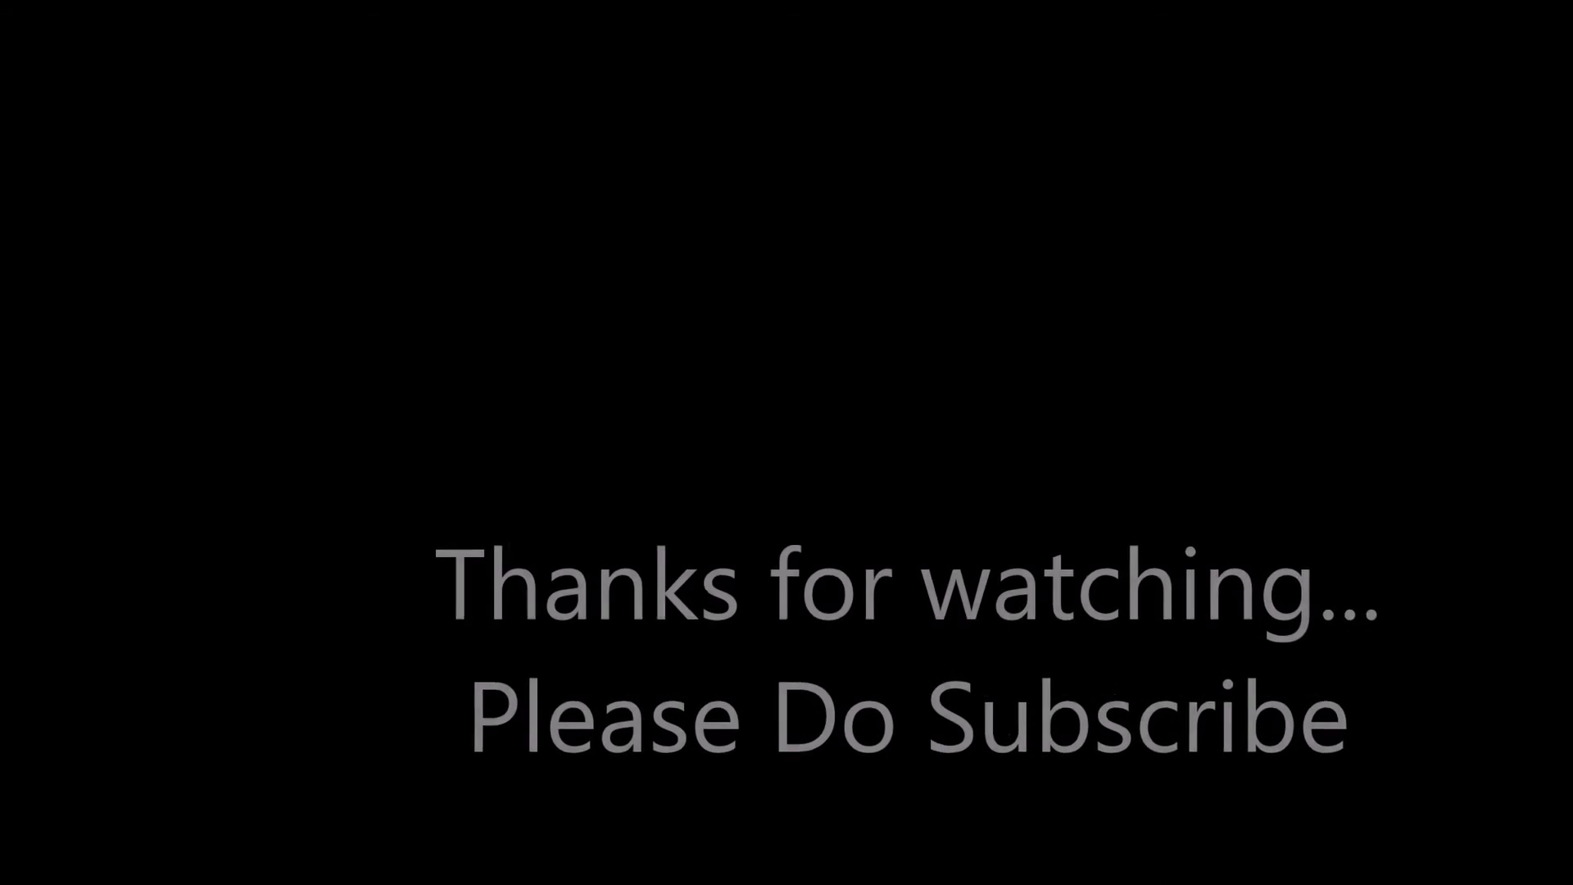